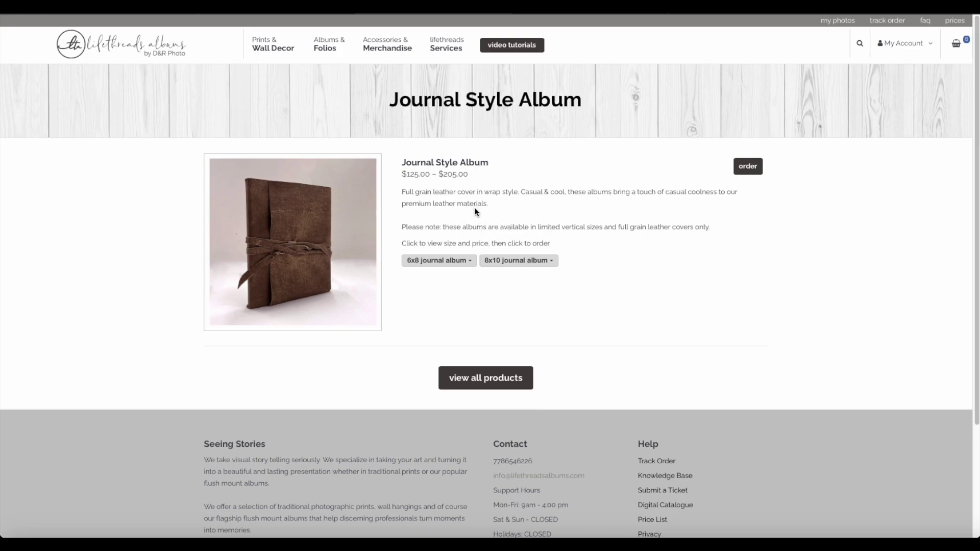
Step: Order the Journal Style Album as a 6x8 Journal Album in Storm, with the Multi-layout, Freeform Pages style
click(449, 194)
click(456, 265)
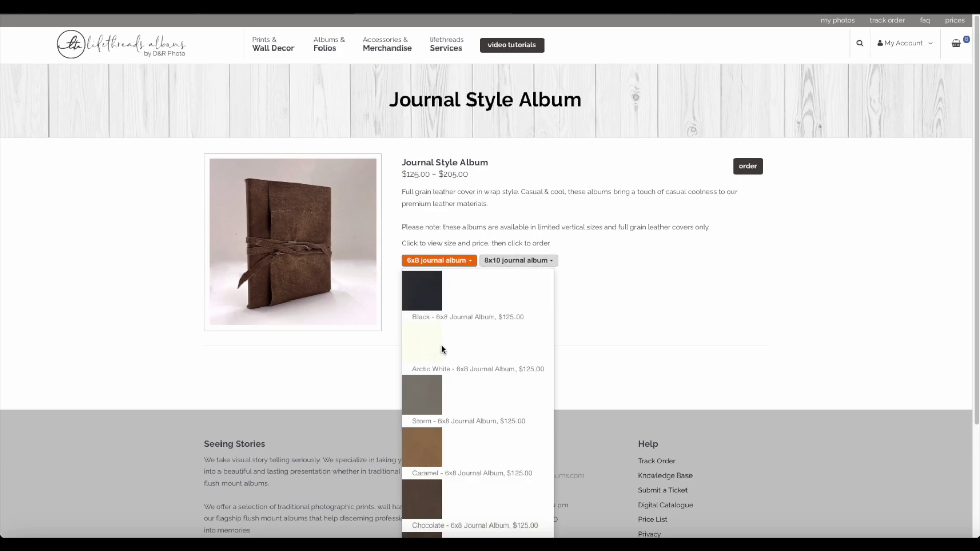
click(465, 424)
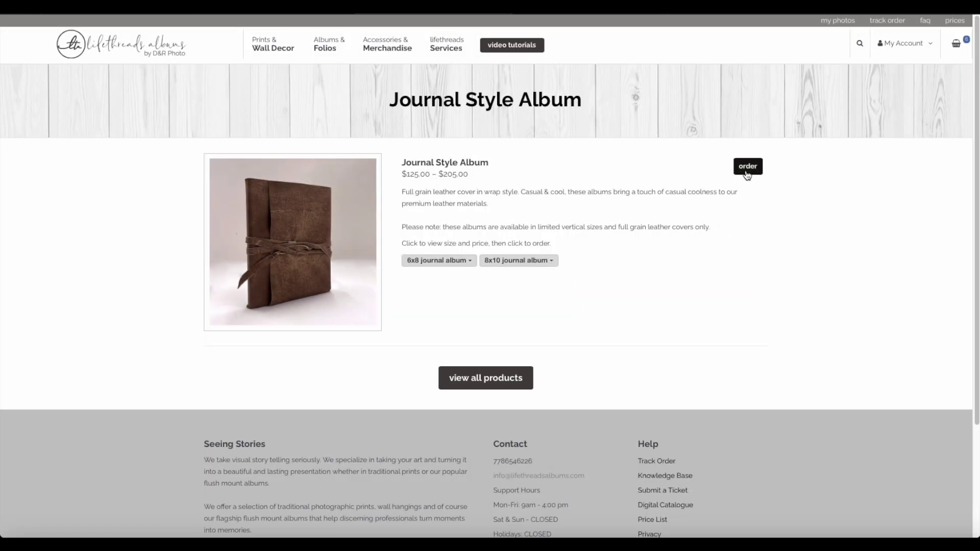
click(747, 167)
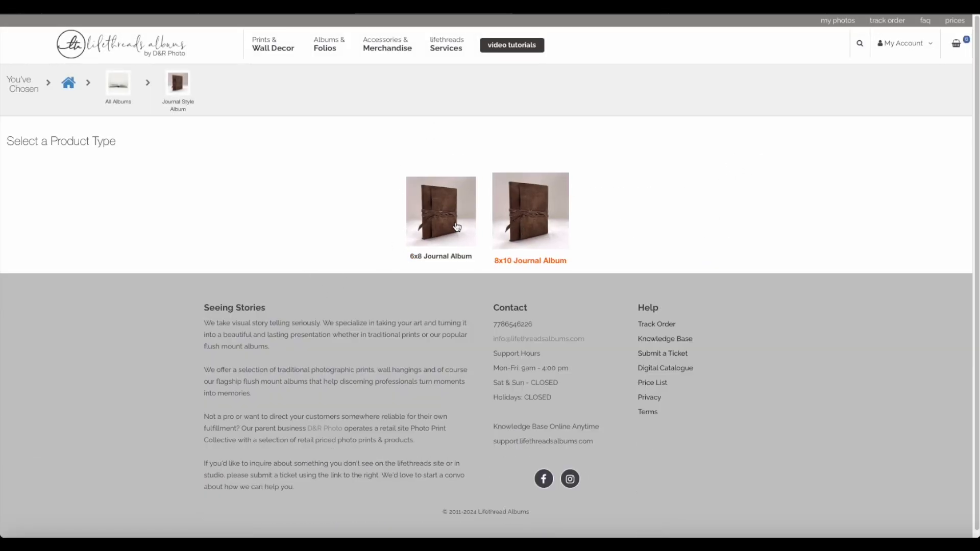
click(437, 228)
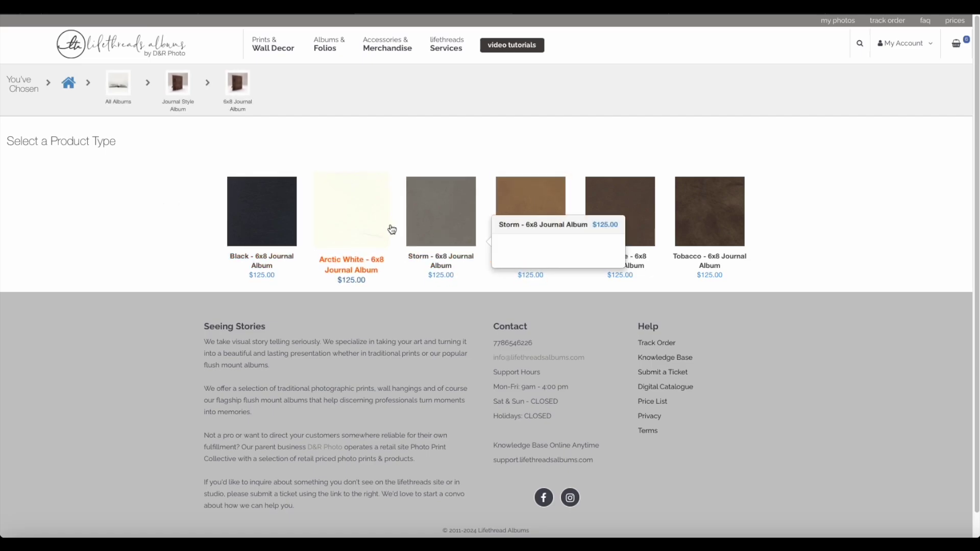
click(440, 220)
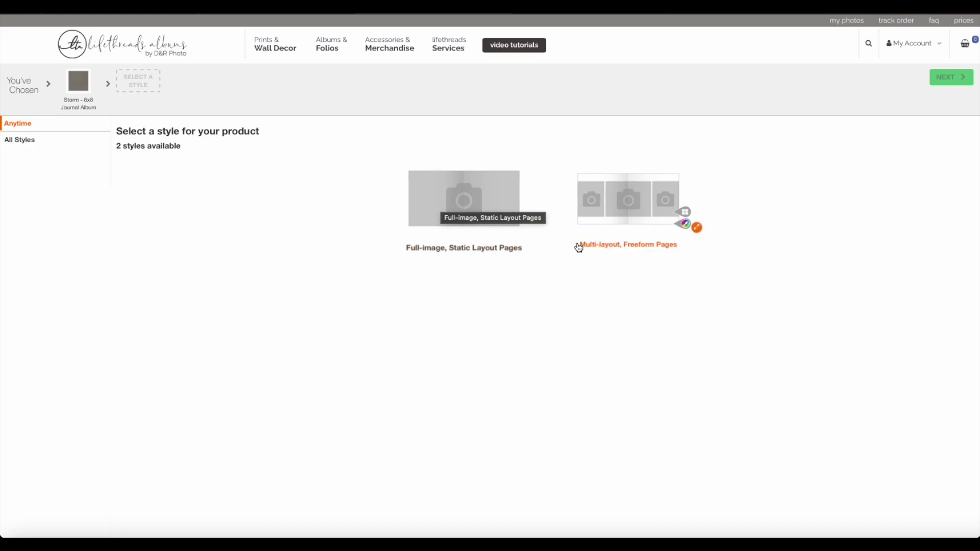
click(629, 203)
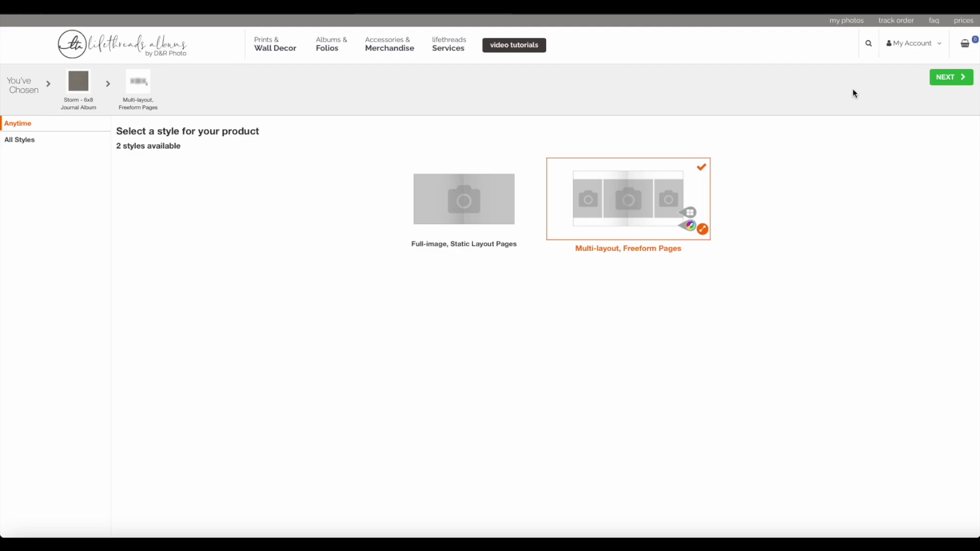
click(944, 80)
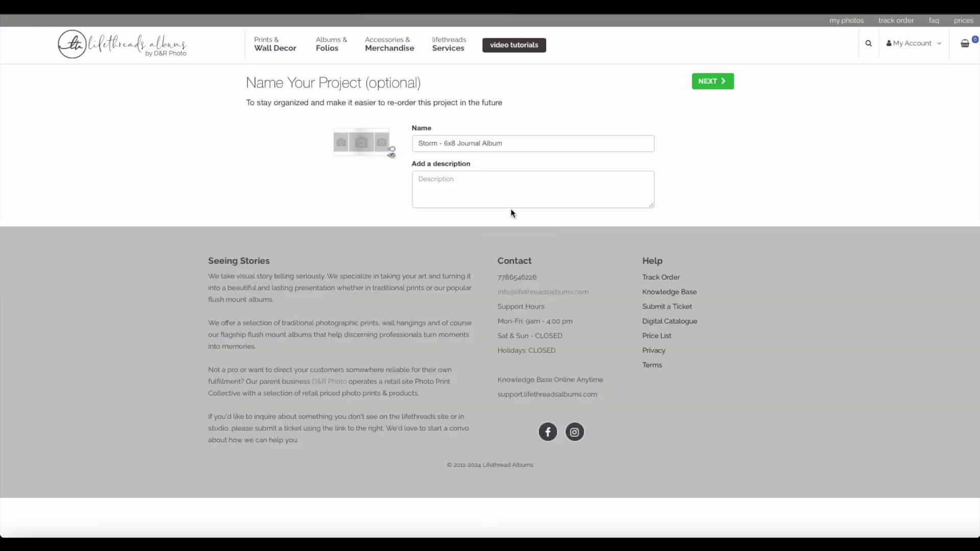
Step: Name the project "Storm - 6x8 Journal Album test" and continue without a description
click(495, 183)
click(491, 143)
click(499, 174)
click(509, 143)
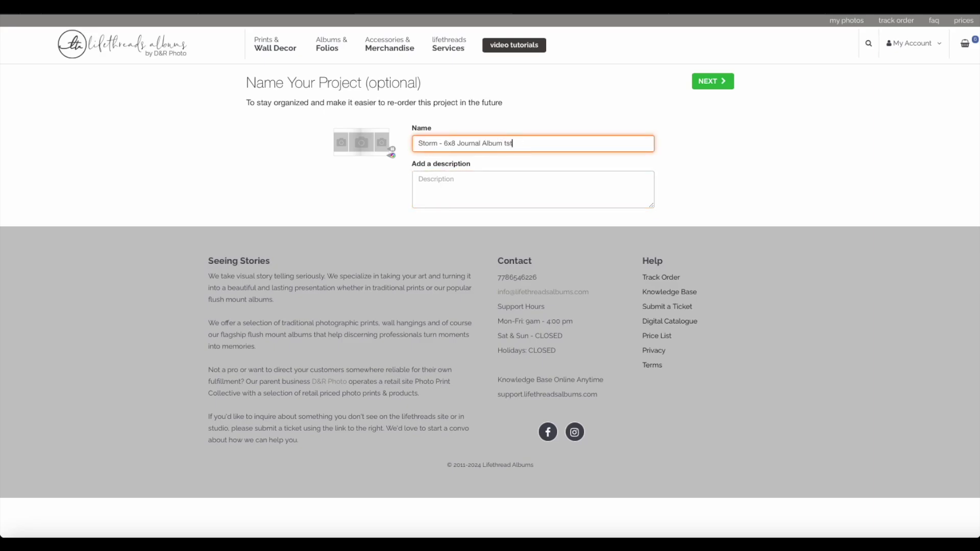
key(BackSpace)
key(BackSpace)
text(est)
click(710, 83)
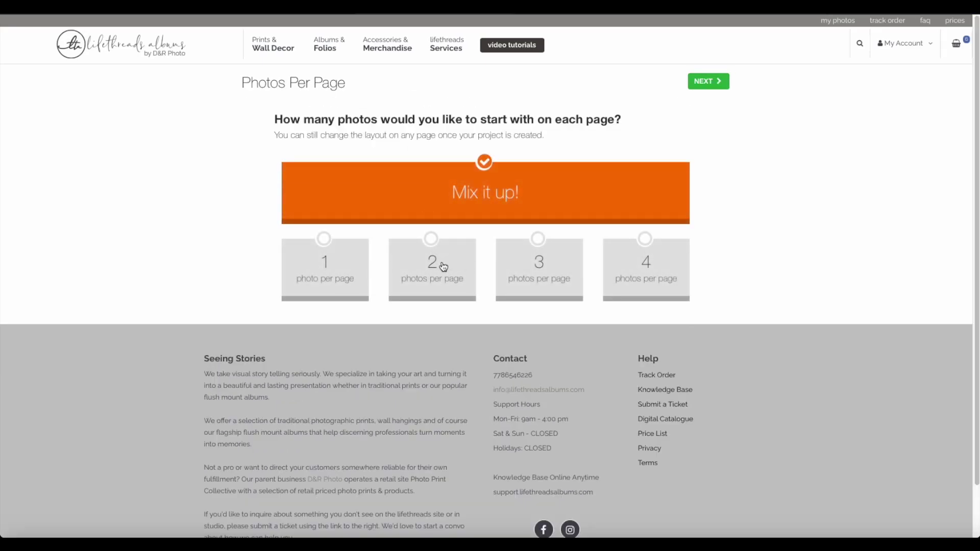
Step: Start the project with 3 photos per page and 5 pages
click(539, 253)
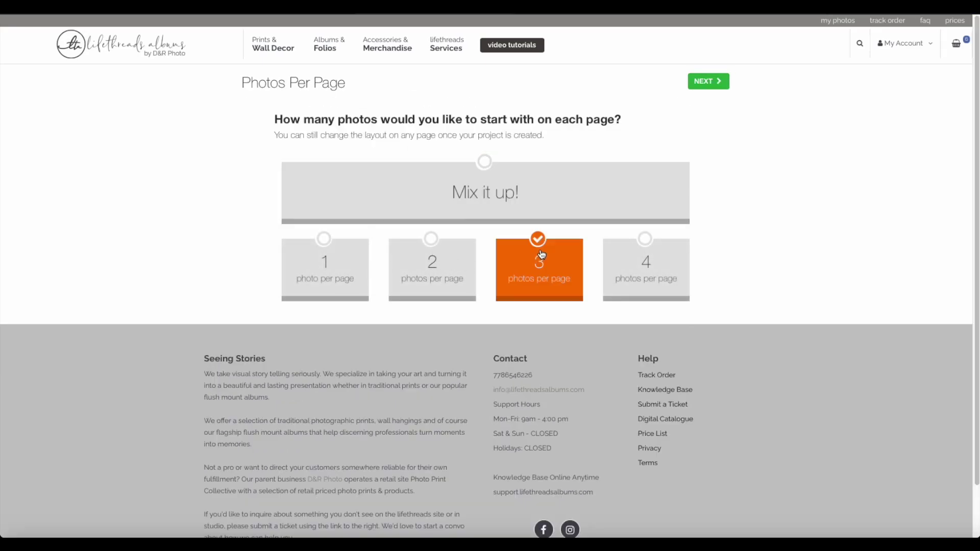
click(708, 79)
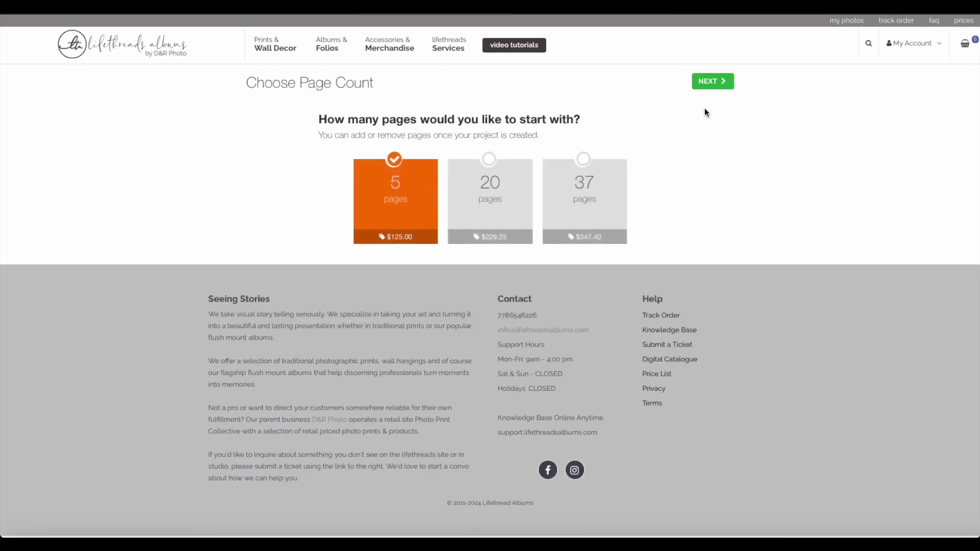
click(704, 82)
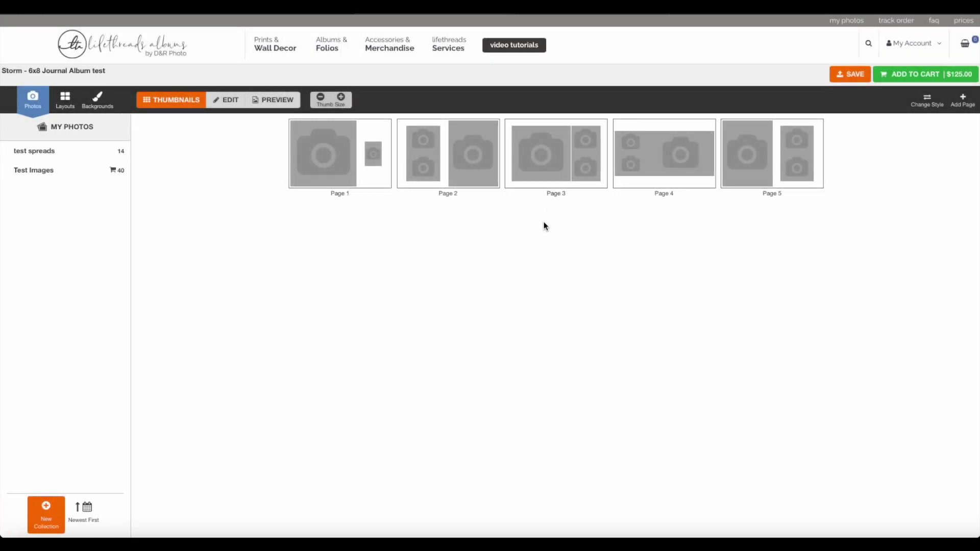
Step: Enlarge the page thumbnails and fill page 1 from Test Images with the wedding shoes photo in the large frame and the dancing couple in the small frame
click(341, 97)
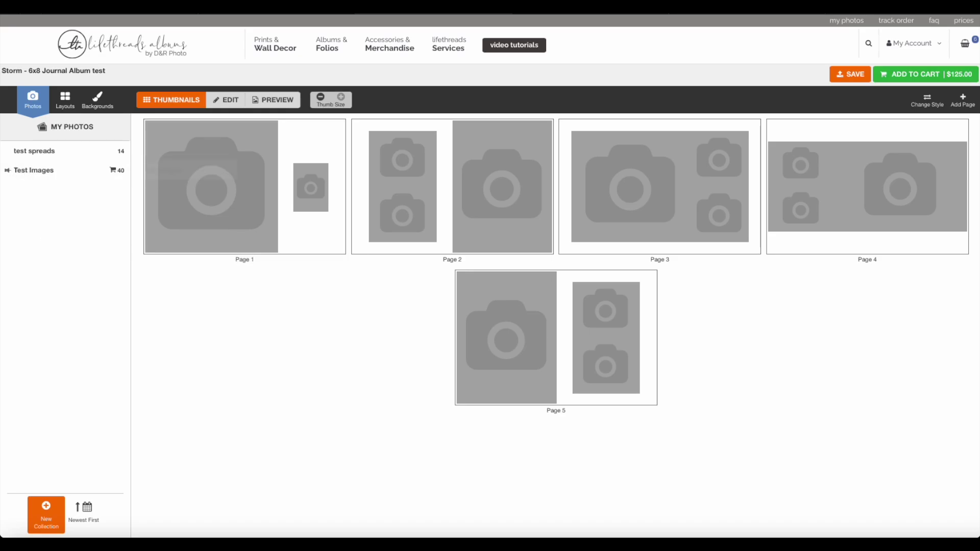
click(36, 175)
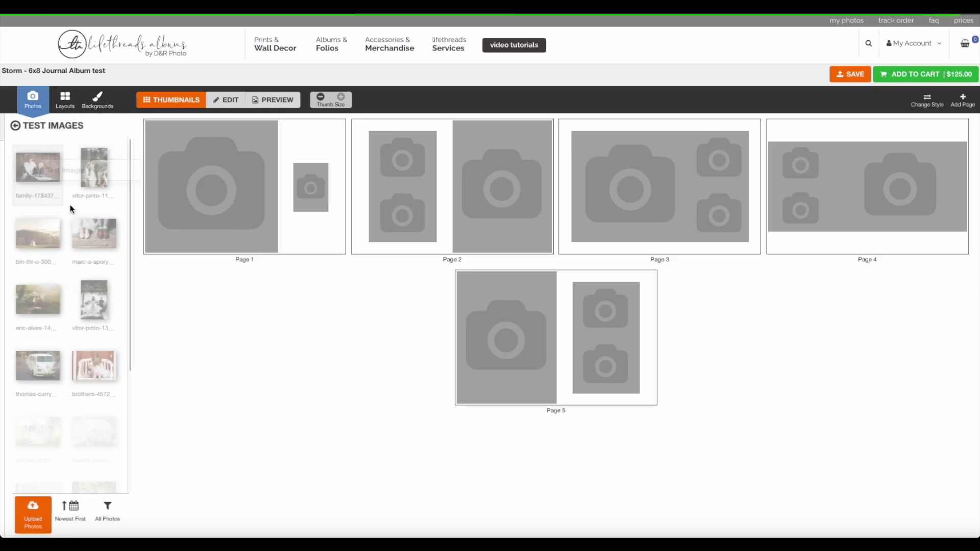
mouse_move(96, 256)
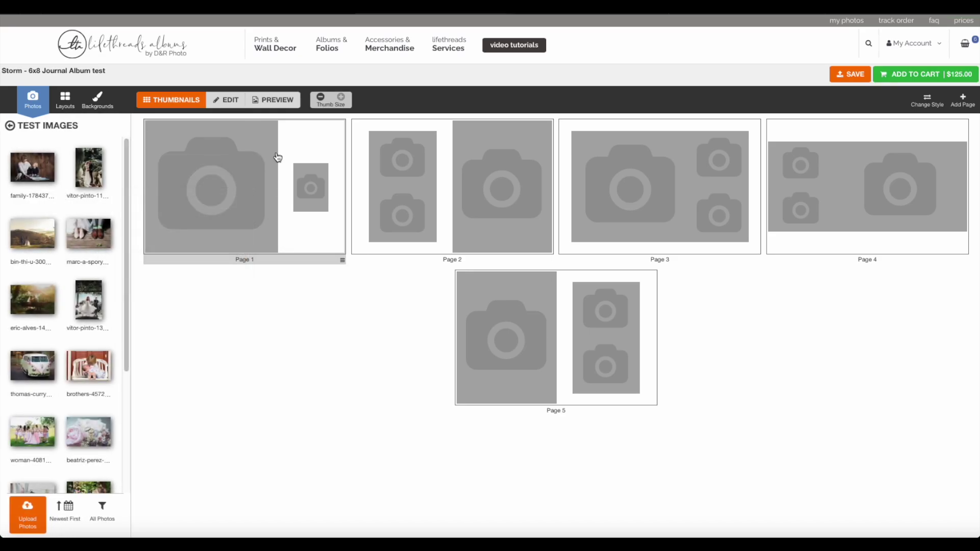
drag(88, 233, 220, 183)
mouse_move(89, 302)
drag(89, 301, 310, 196)
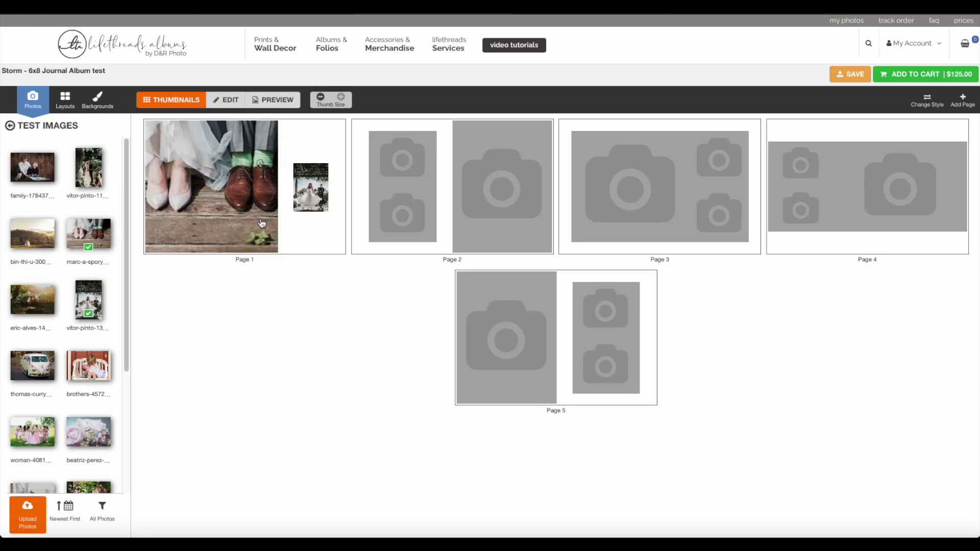
Step: Open page 1 for editing and shift the shoes photo slightly right within its frame so both pairs of shoes fit inside the safe area
double_click(309, 191)
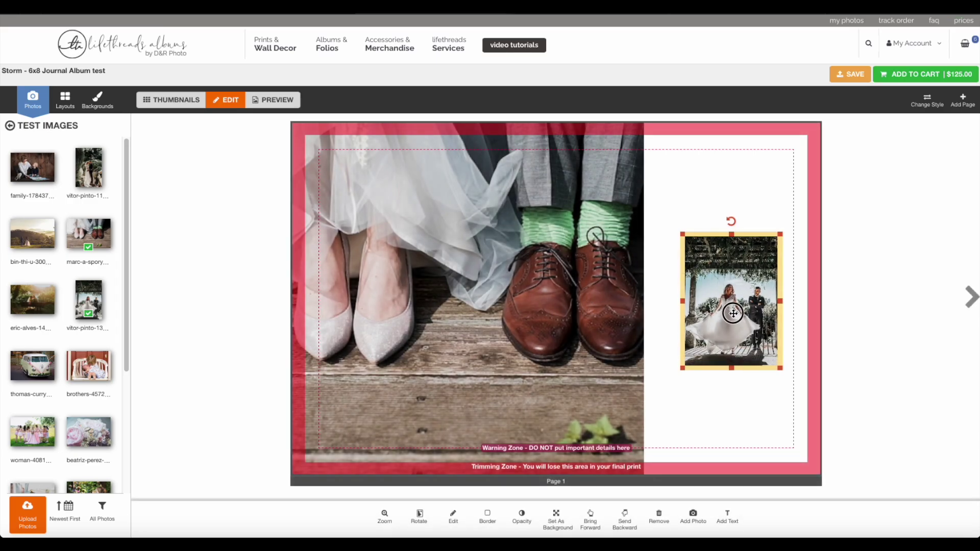
click(478, 329)
drag(518, 355, 530, 350)
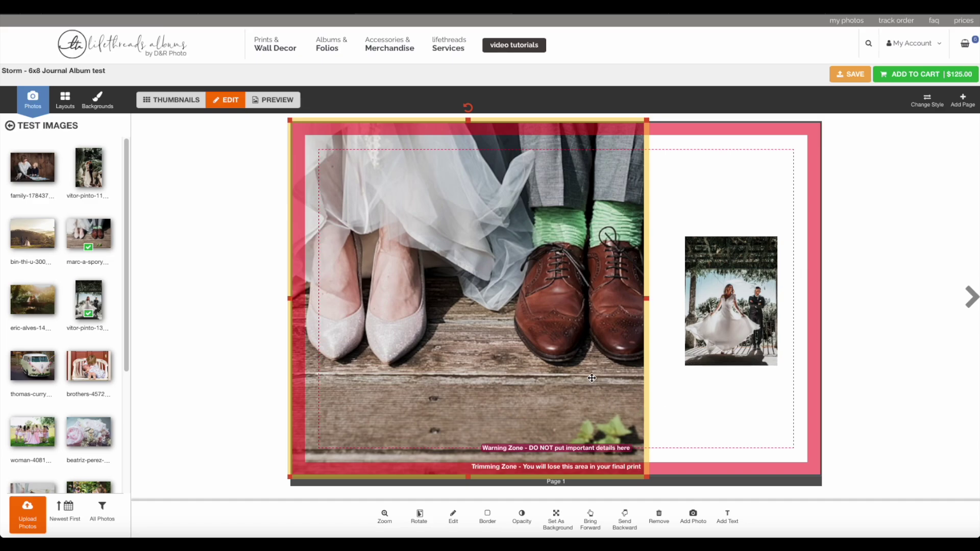
drag(323, 333, 339, 335)
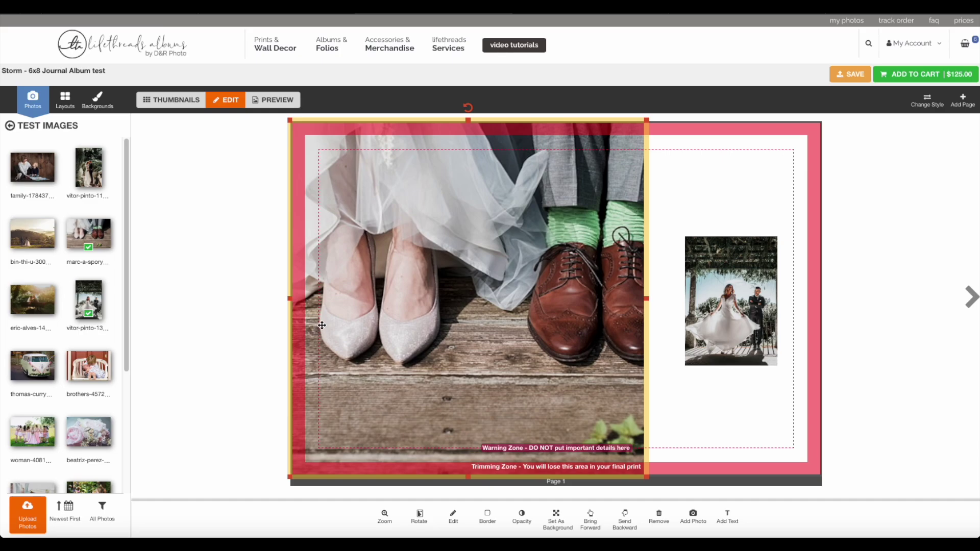
drag(348, 332, 341, 333)
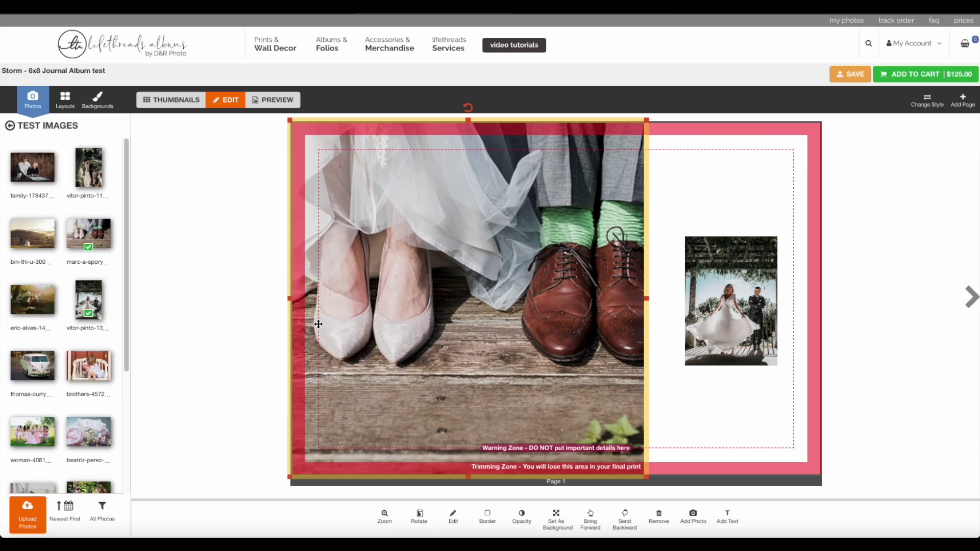
mouse_move(348, 325)
mouse_down()
mouse_move(337, 324)
mouse_move(350, 333)
mouse_up()
drag(423, 359, 450, 335)
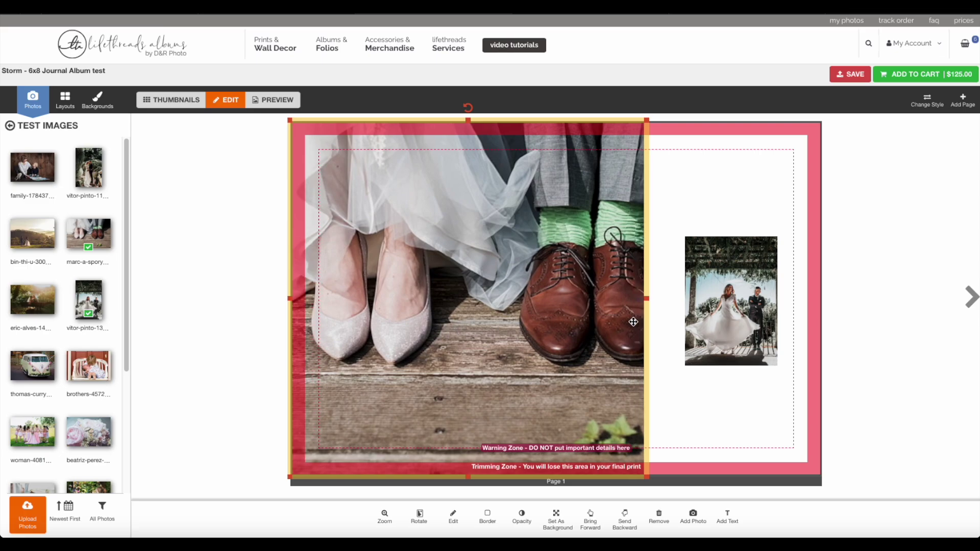
Step: Shorten the small couple photo slightly from its upper edge and move it a little down and left on page 1
click(730, 329)
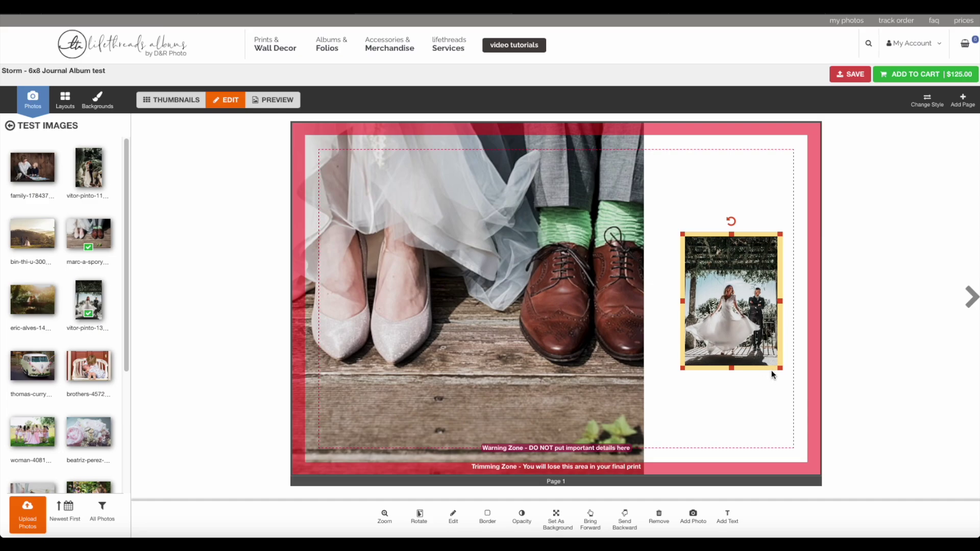
mouse_move(733, 236)
mouse_down()
mouse_move(735, 256)
mouse_move(732, 237)
mouse_up()
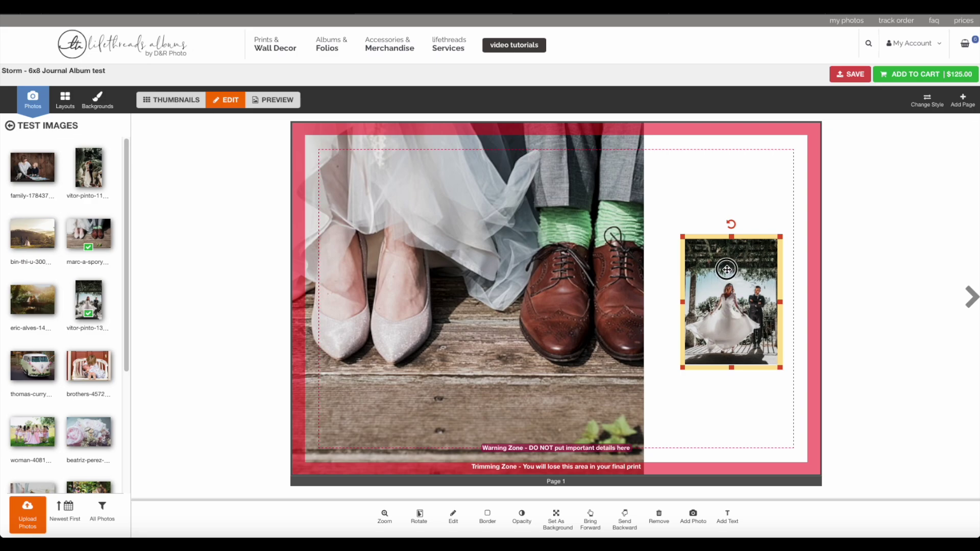
mouse_move(714, 239)
mouse_down()
mouse_move(702, 236)
mouse_move(714, 247)
mouse_move(695, 258)
mouse_move(708, 247)
mouse_up()
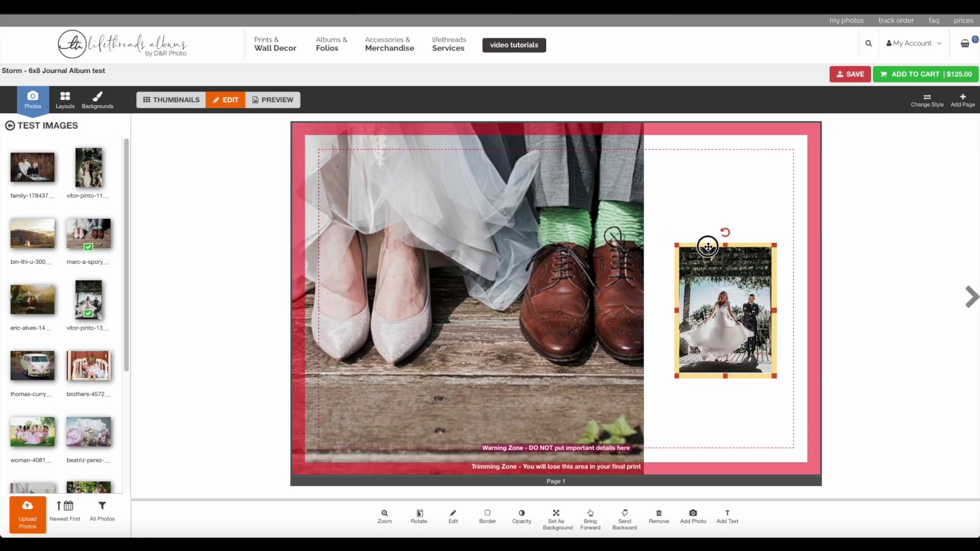
Step: Tilt the small couple photo counterclockwise and rotate it back upright
drag(728, 236, 684, 241)
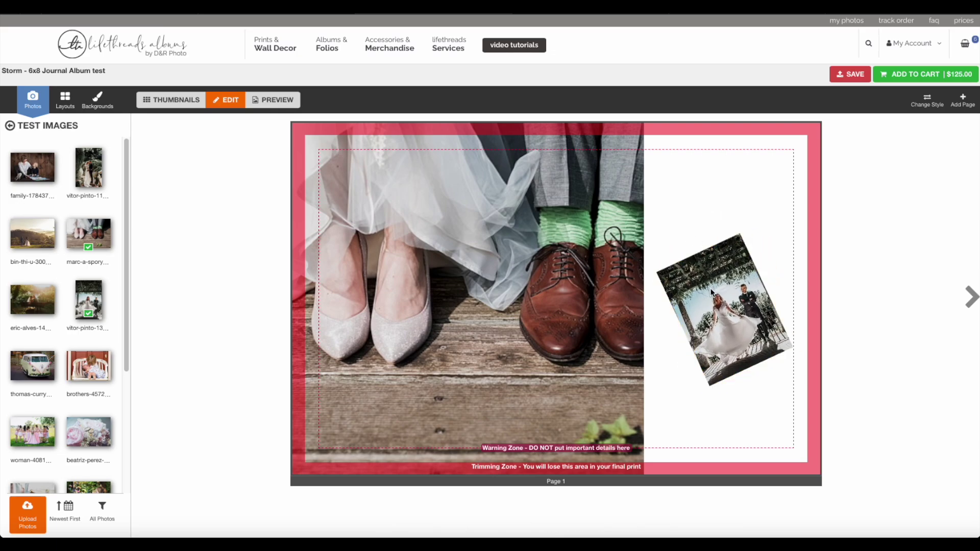
click(700, 258)
drag(697, 242, 724, 239)
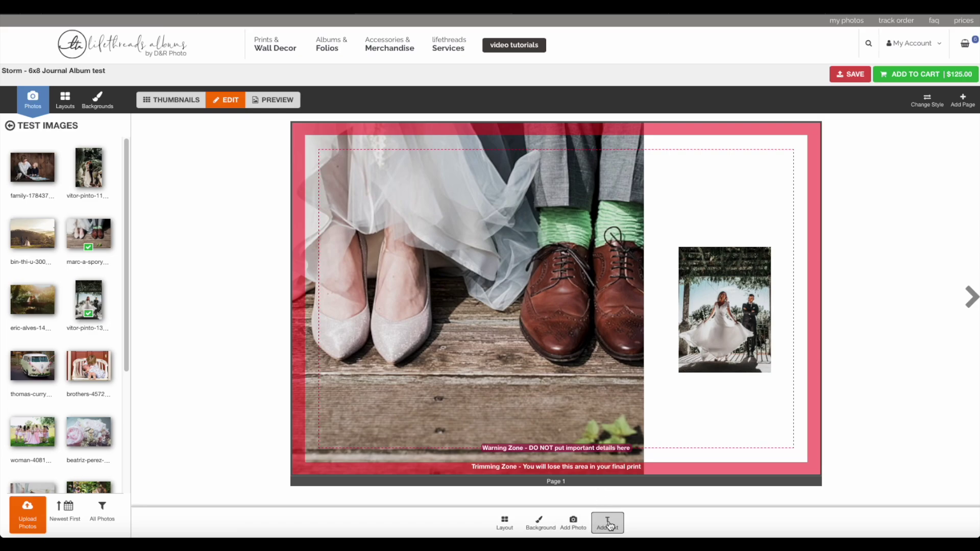
Step: Add a text box reading "hello" below the small couple photo, narrowed to fit the white area
click(607, 523)
drag(555, 261, 650, 365)
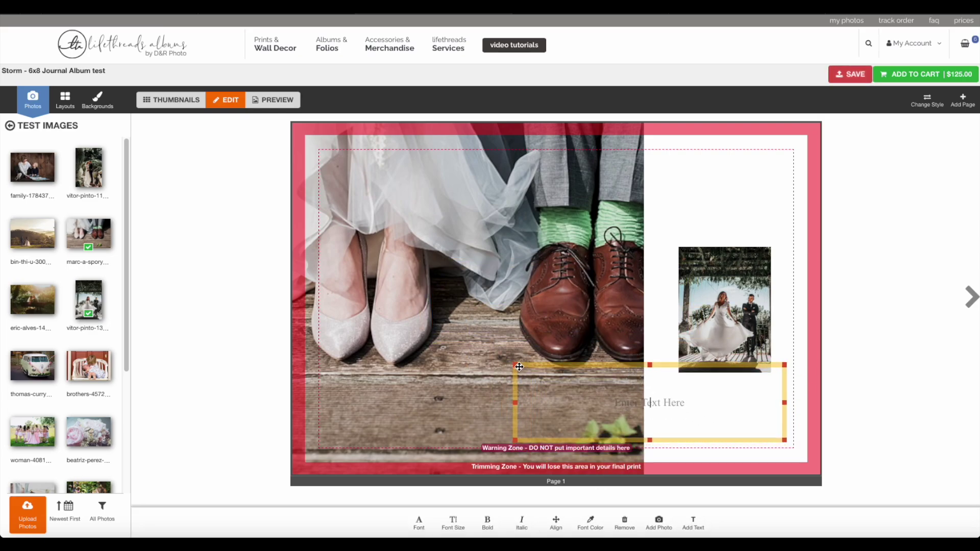
drag(516, 366, 657, 397)
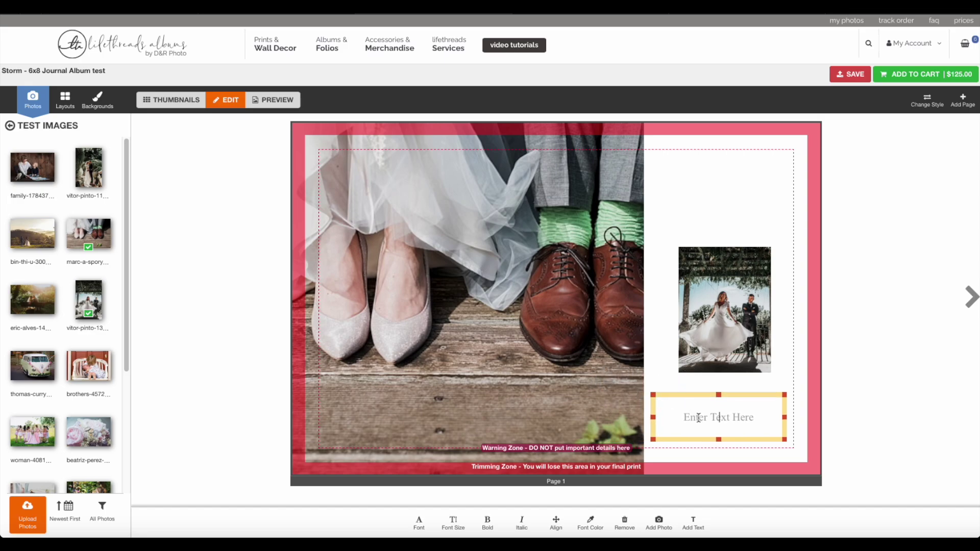
text(hello)
Step: Change the "hello" text to the heavy handwritten font listed between Pacifico and Terfens
drag(731, 417, 703, 417)
click(419, 522)
scroll(562, 498, down, 3)
click(558, 505)
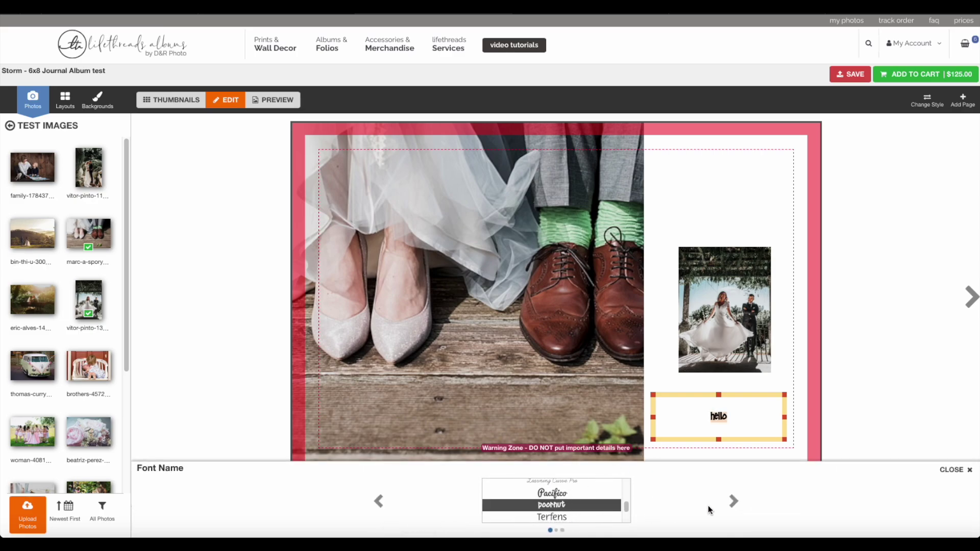
Step: Set the "hello" text to size 36, trying bold and italic but leaving both off
click(734, 501)
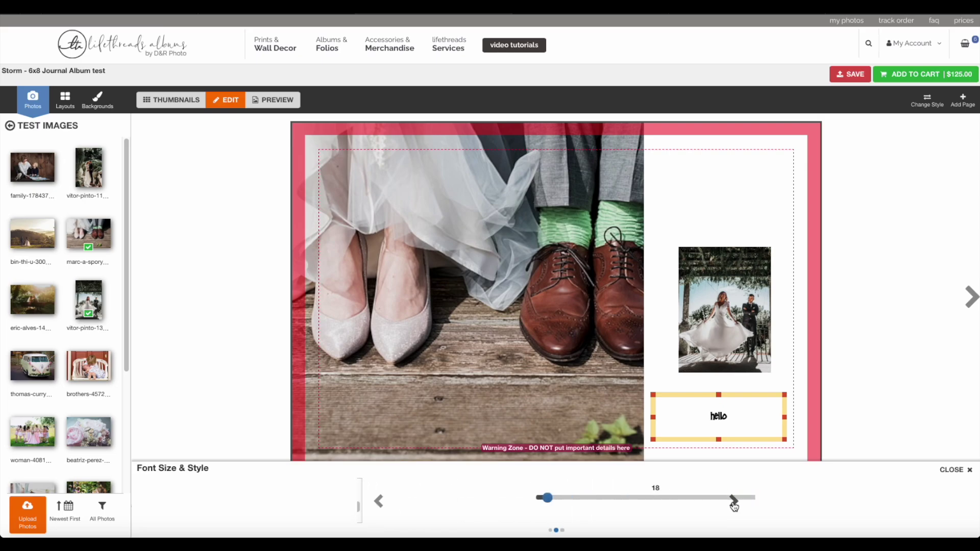
drag(418, 497, 436, 498)
click(688, 500)
click(672, 503)
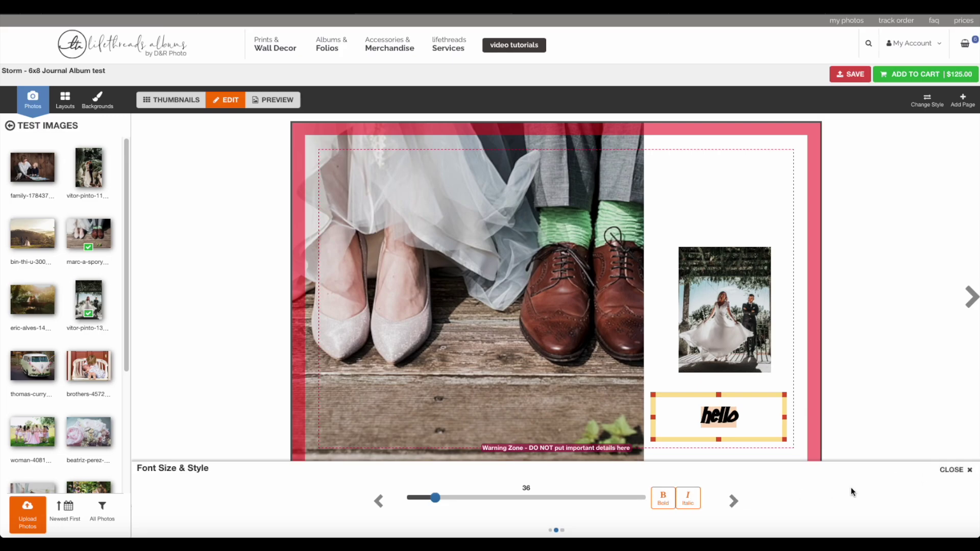
click(684, 504)
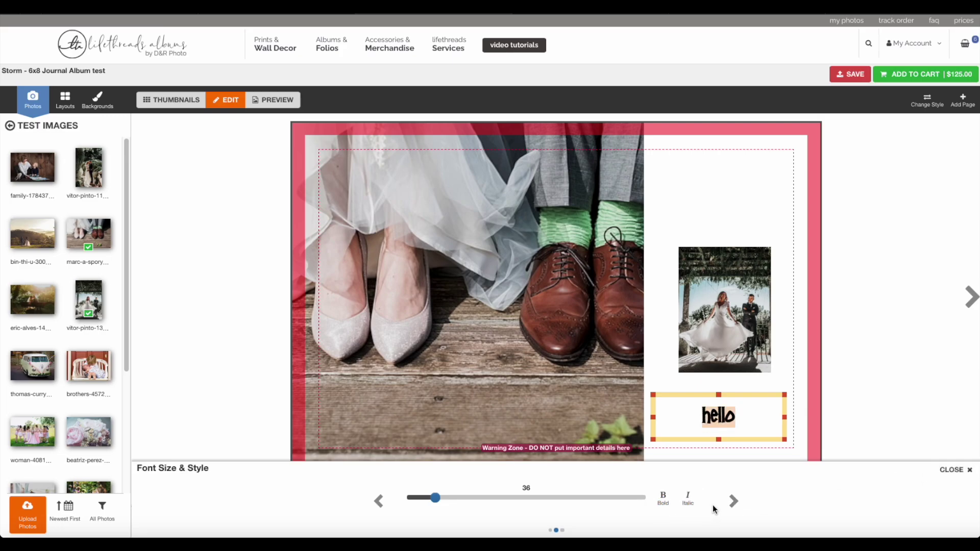
click(733, 502)
click(733, 502)
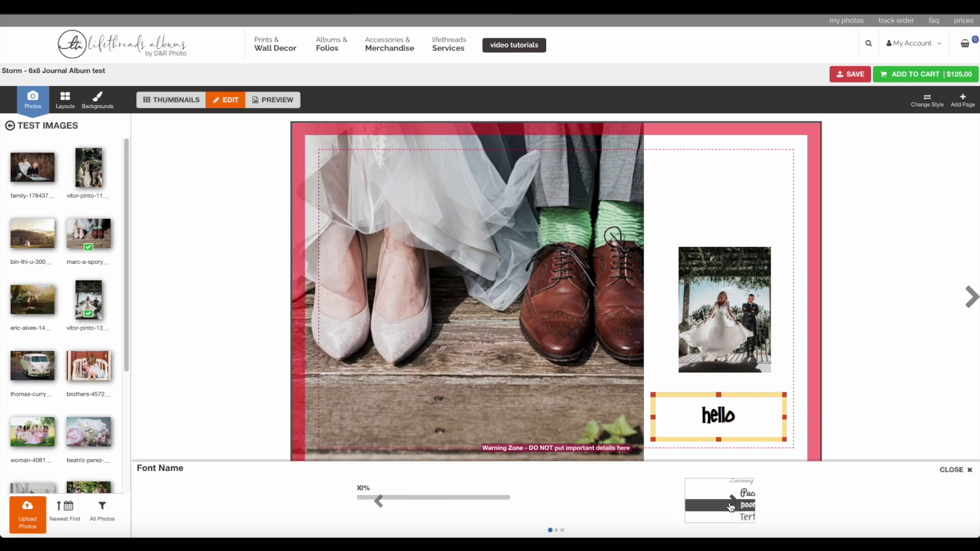
click(956, 470)
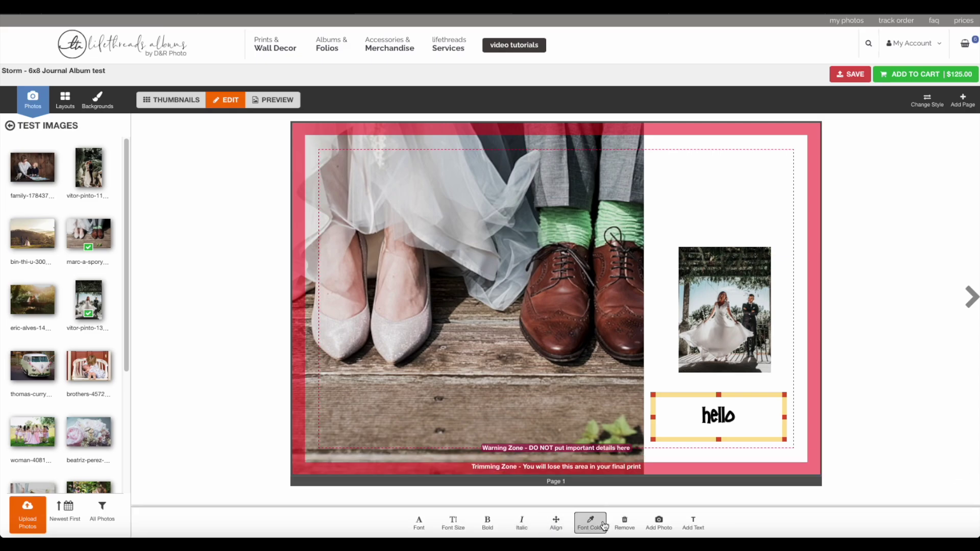
Step: Set the font color of the "hello" text to a light blue swatch
click(590, 523)
click(536, 462)
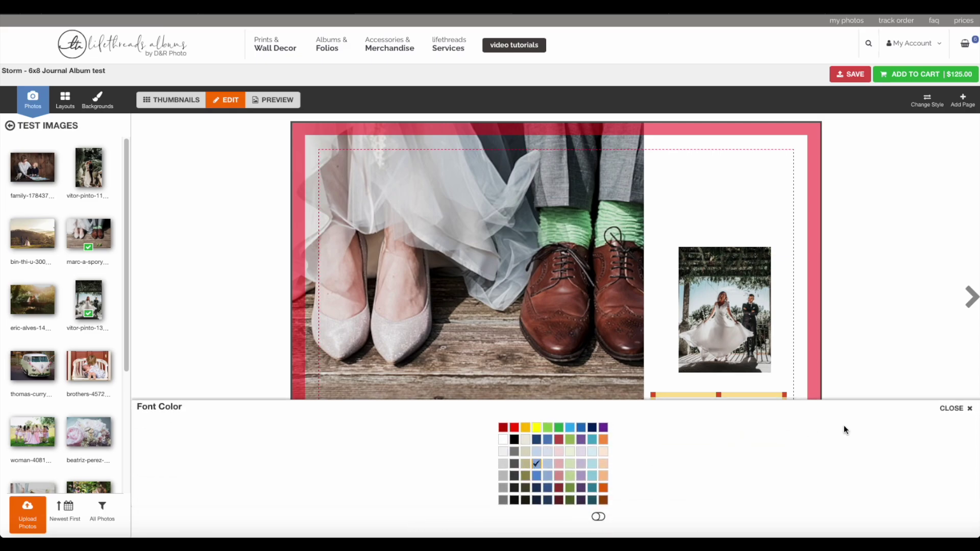
Step: Fill page 2 with the ring bouquet, bridesmaids and bench couple photos, and place the ring bouquet in page 3's large frame
click(953, 408)
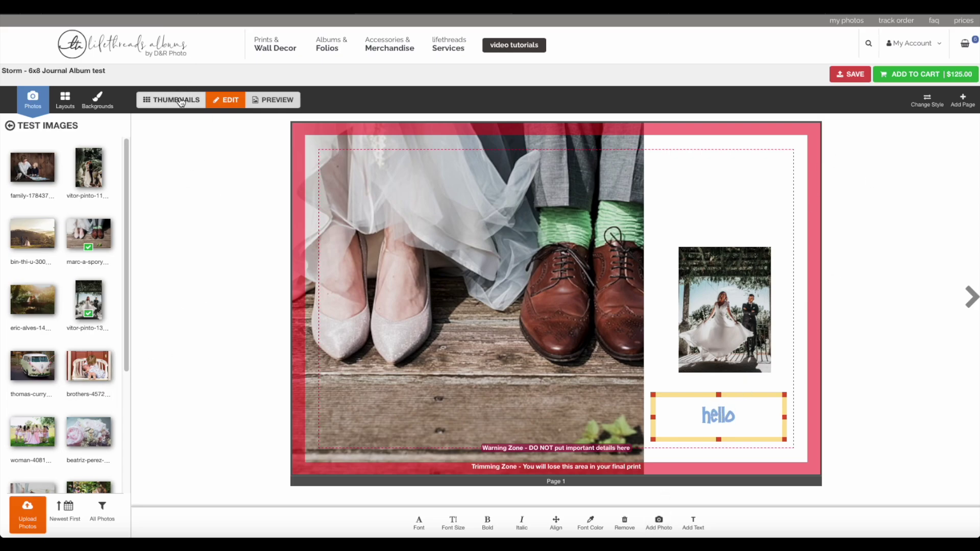
click(180, 101)
drag(79, 437, 405, 161)
drag(32, 431, 401, 210)
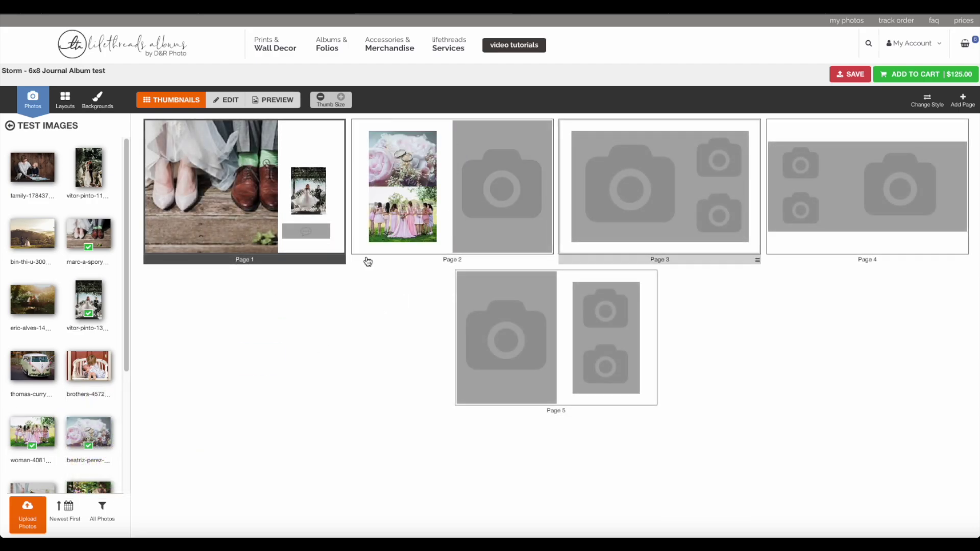
drag(88, 433, 633, 191)
drag(32, 301, 521, 251)
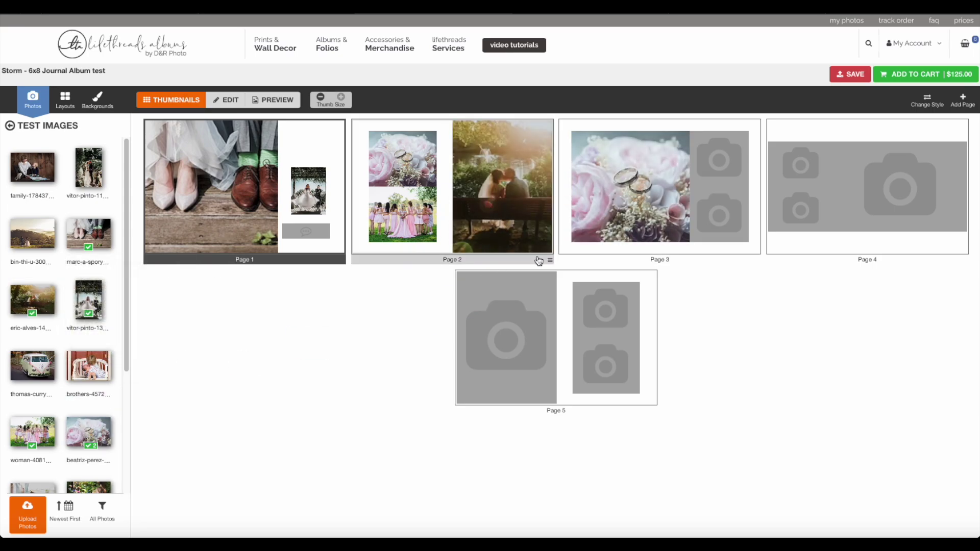
click(440, 208)
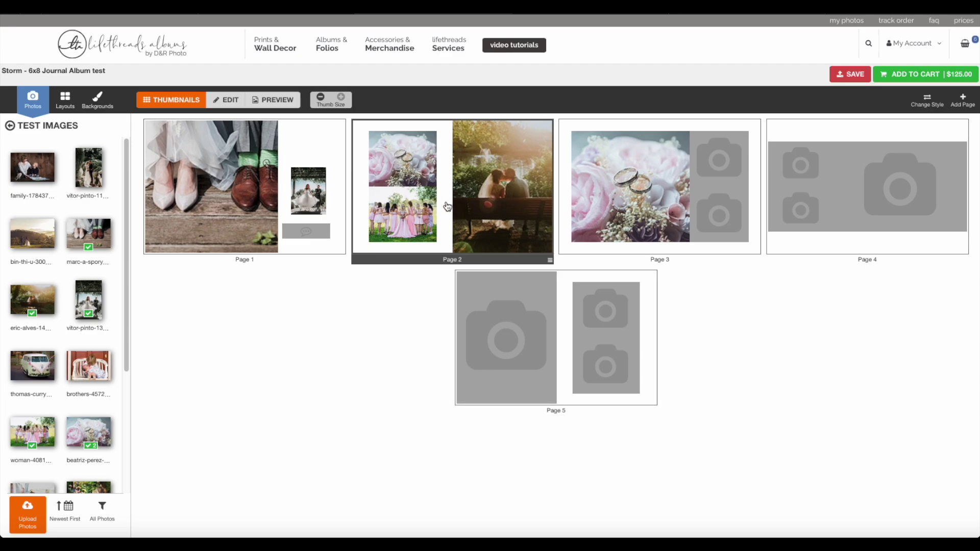
Step: On page 3, place the camper van photo in the large frame, the ring bouquet in the upper small frame and the bridesmaids in the lower
double_click(714, 192)
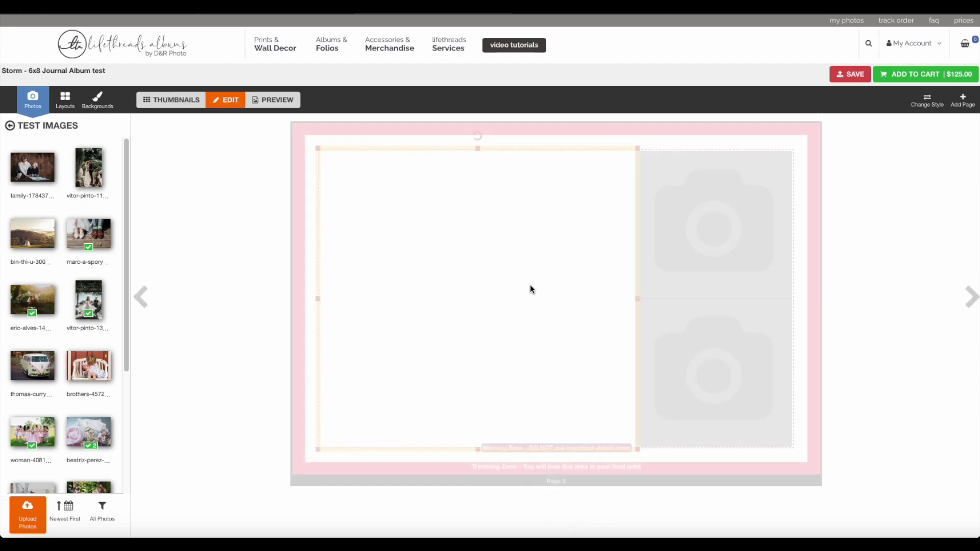
drag(88, 365, 512, 295)
drag(35, 372, 475, 323)
drag(89, 303, 665, 250)
mouse_move(90, 319)
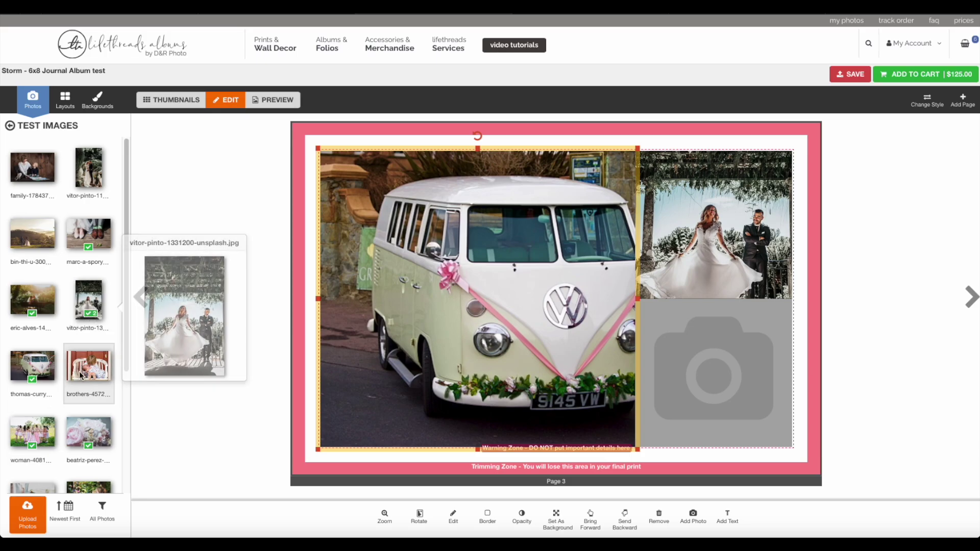
click(721, 223)
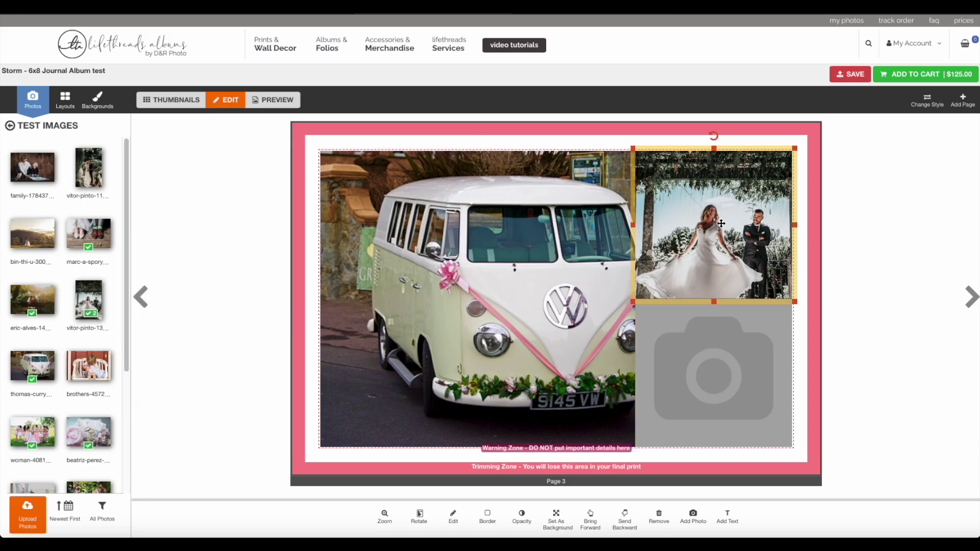
drag(88, 433, 704, 225)
drag(32, 432, 708, 372)
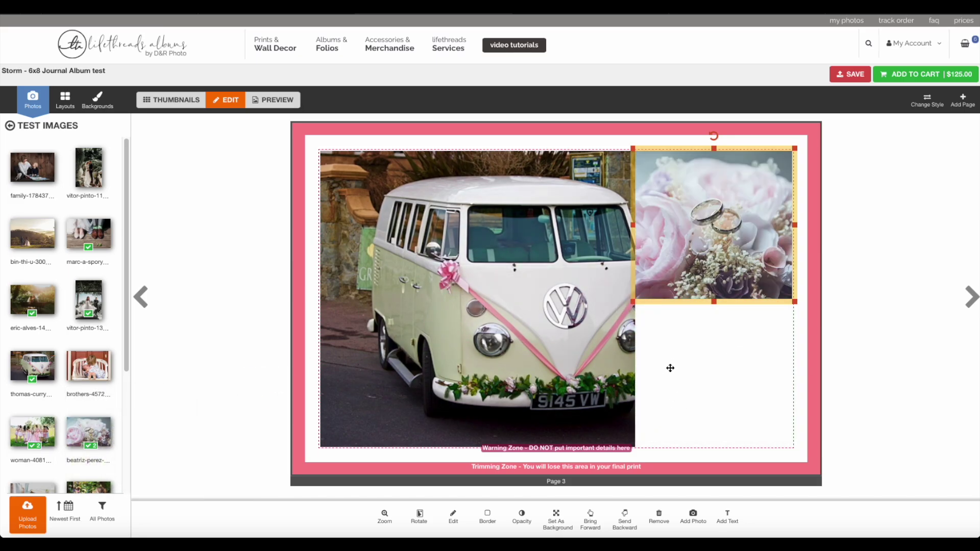
Step: Place the groomsmen photo below the ring bouquet on page 3 and add a photo frame, shrunk into the lower outer corner
scroll(102, 332, down, 10)
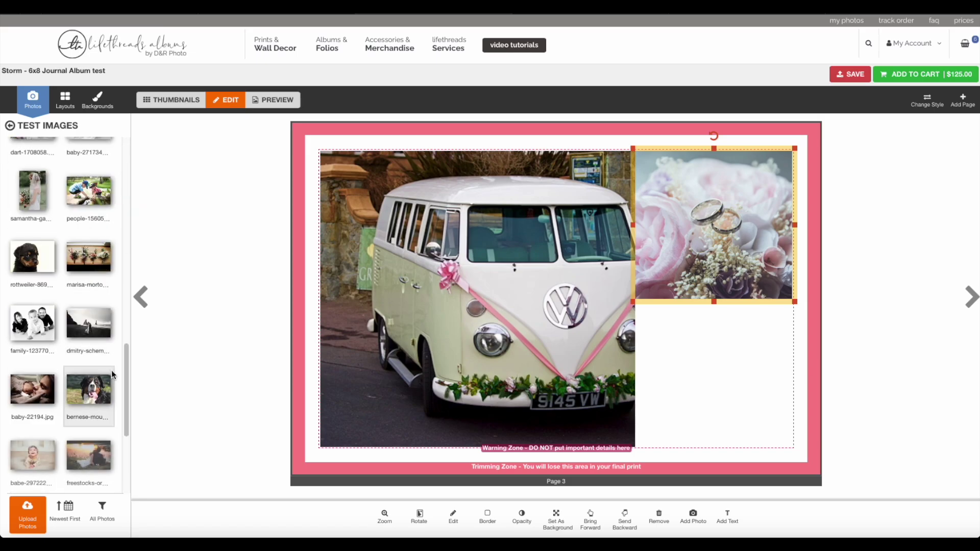
scroll(113, 375, down, 5)
drag(88, 448, 670, 334)
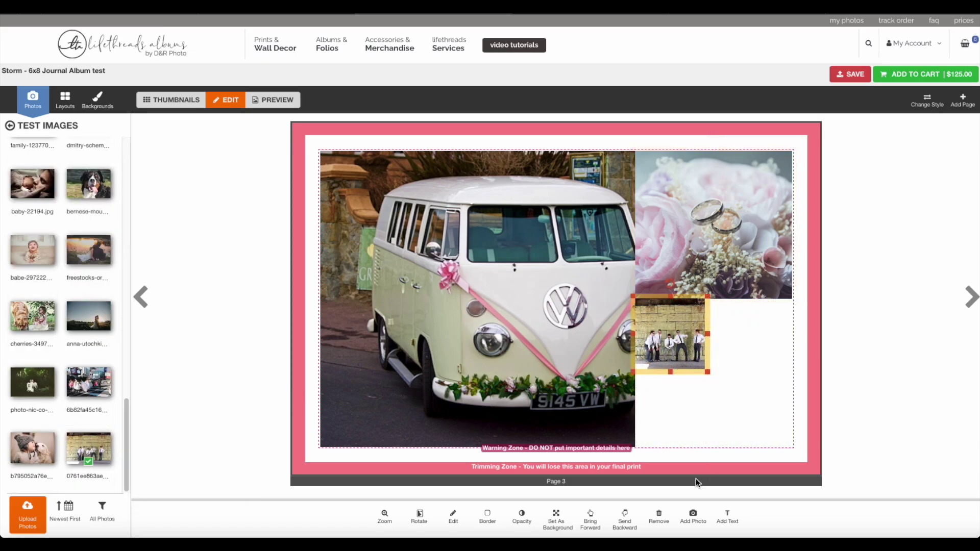
click(693, 517)
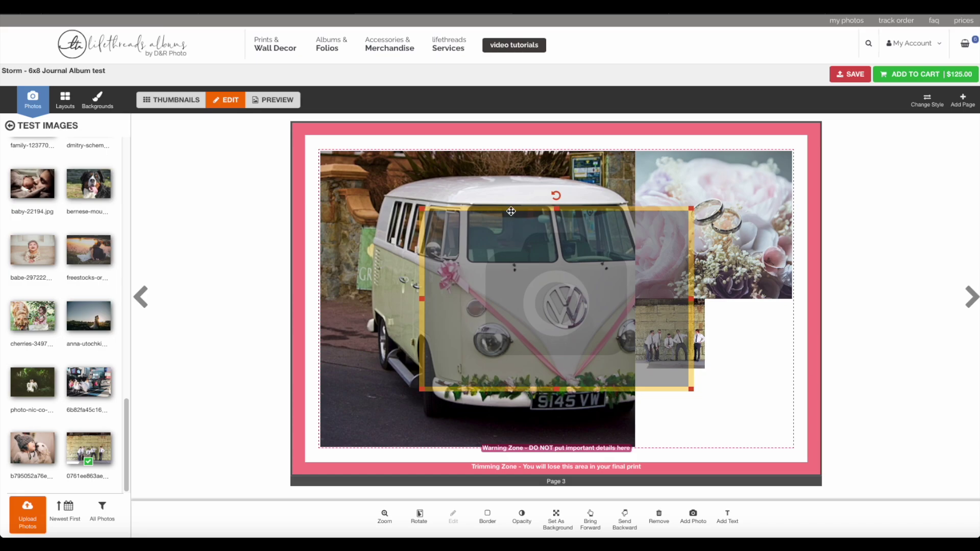
drag(510, 209, 603, 261)
drag(523, 267, 708, 373)
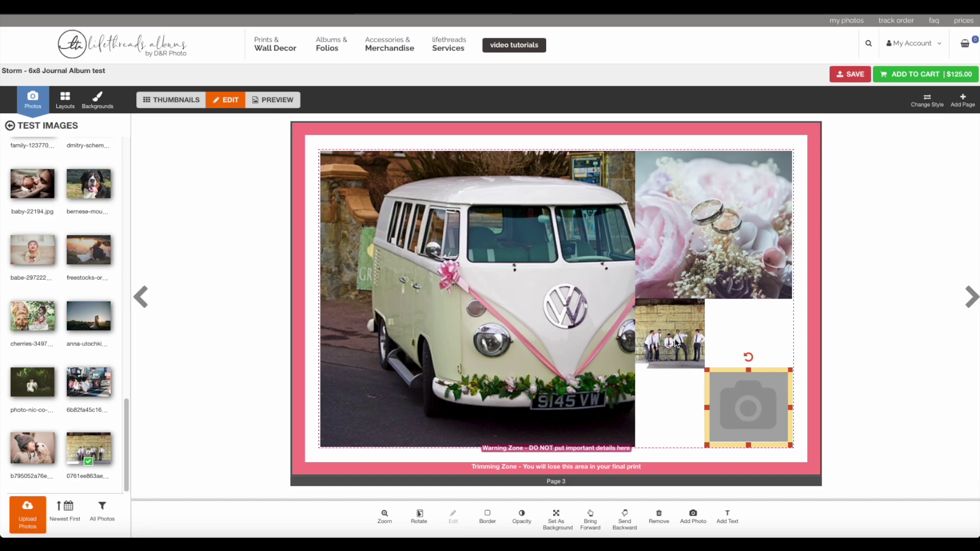
Step: Fill page 3's new corner frame with the child and dog photo and position the groomsmen photo directly against the ring bouquet photo
click(667, 326)
mouse_move(646, 296)
mouse_down()
mouse_move(658, 308)
mouse_move(652, 302)
mouse_up()
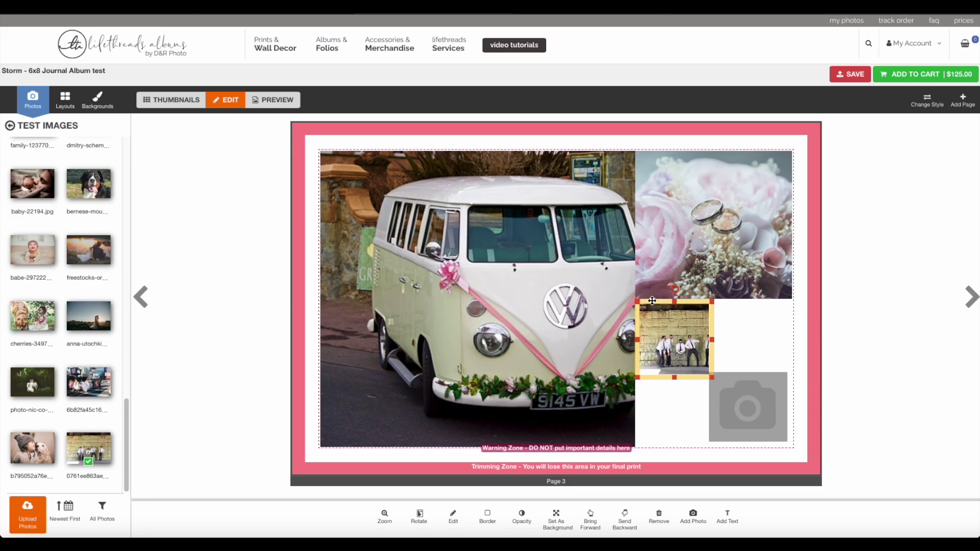
click(735, 412)
drag(36, 449, 737, 425)
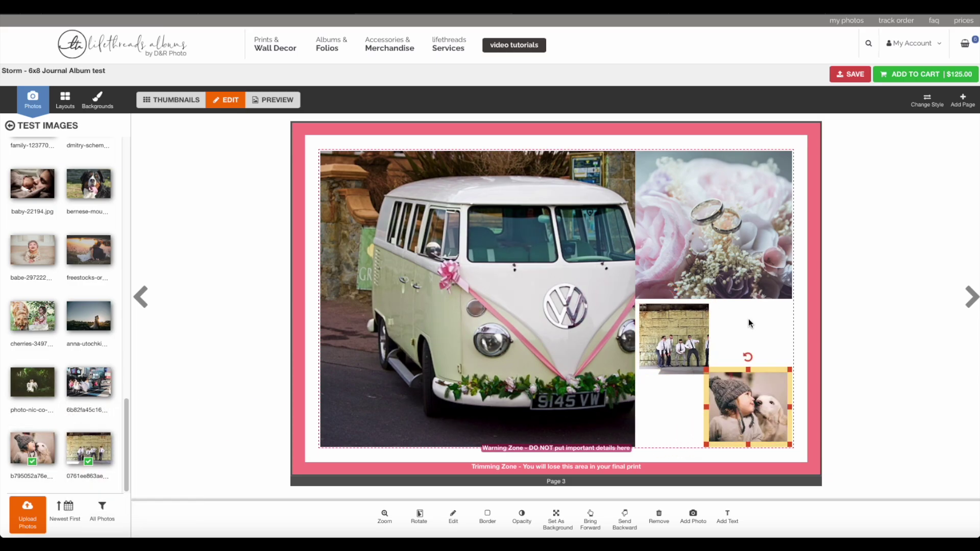
click(686, 386)
click(663, 311)
drag(663, 311, 662, 297)
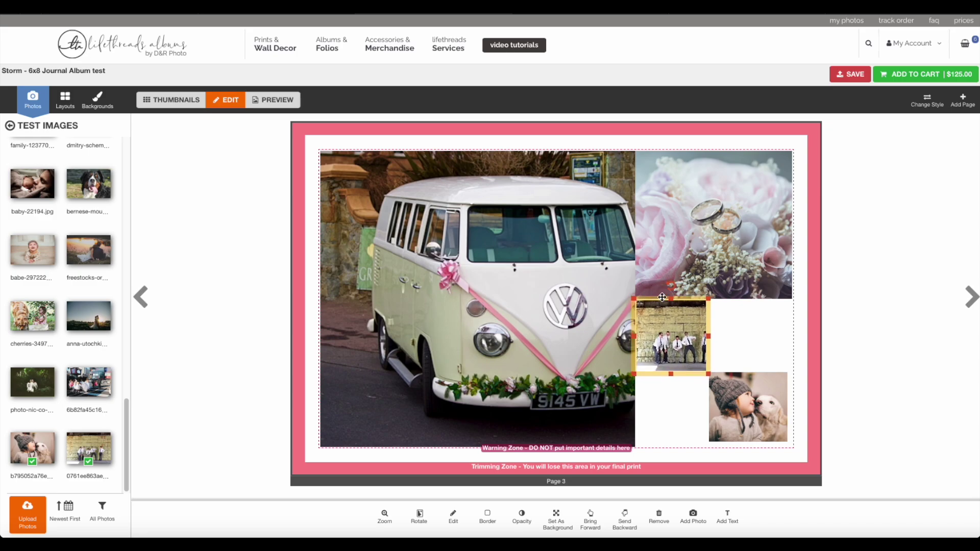
click(767, 330)
Step: From the page overview, apply the layout with two equal side-by-side landscape frames to page 3
click(173, 105)
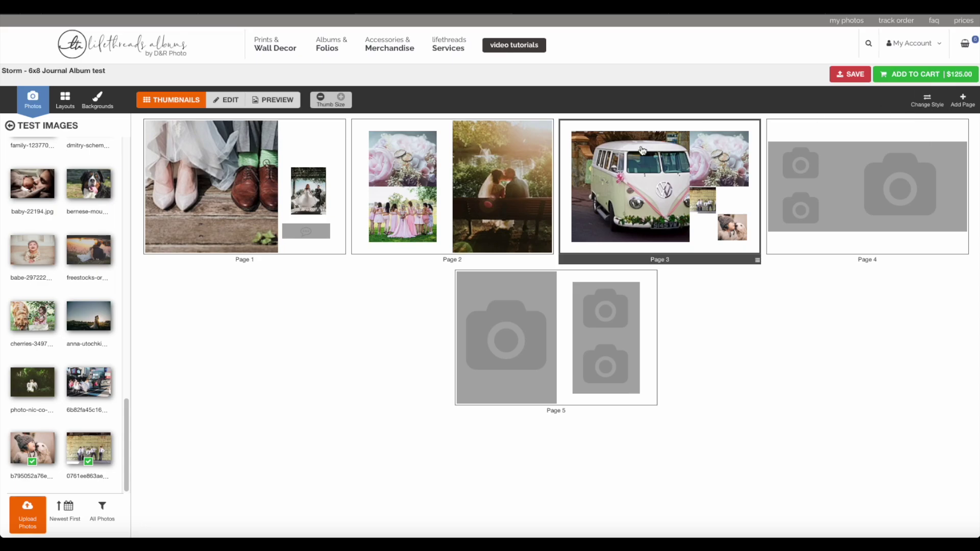
click(71, 107)
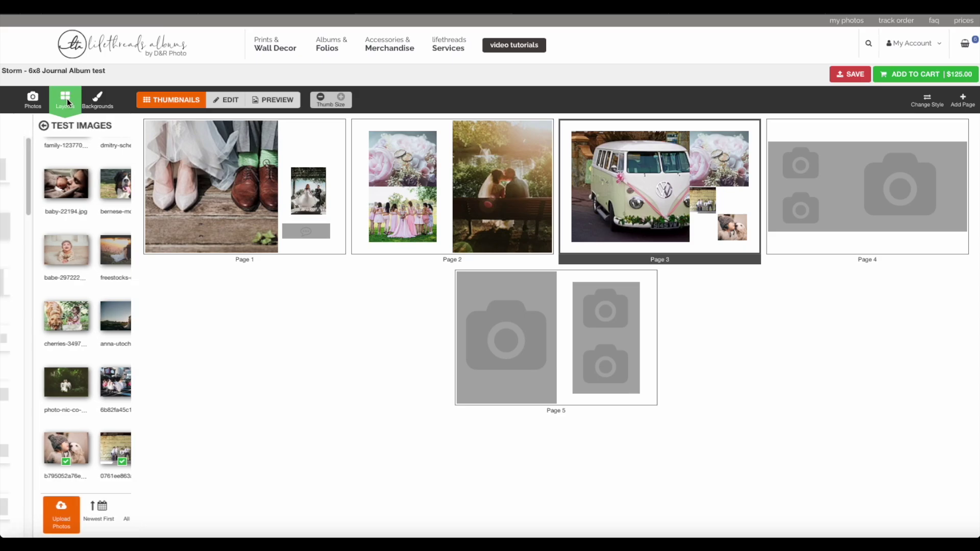
click(88, 394)
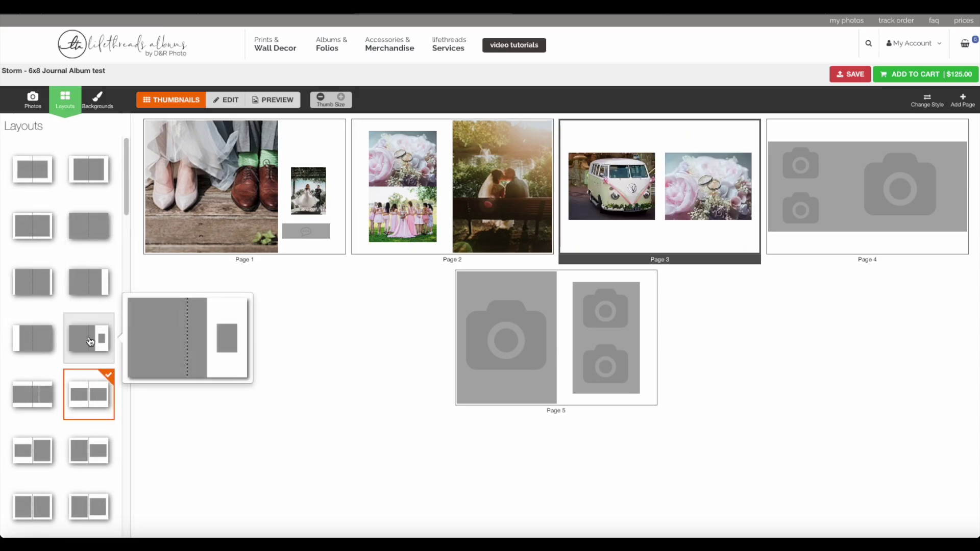
Step: Try several two-photo layouts on page 4 and apply the one with a tall frame beside a smaller, nearly square frame
click(886, 243)
click(40, 295)
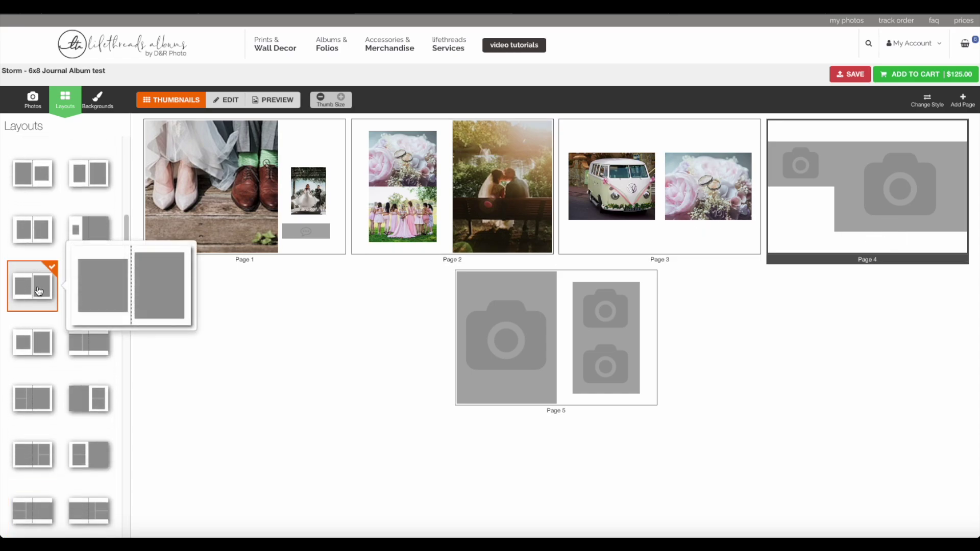
click(107, 235)
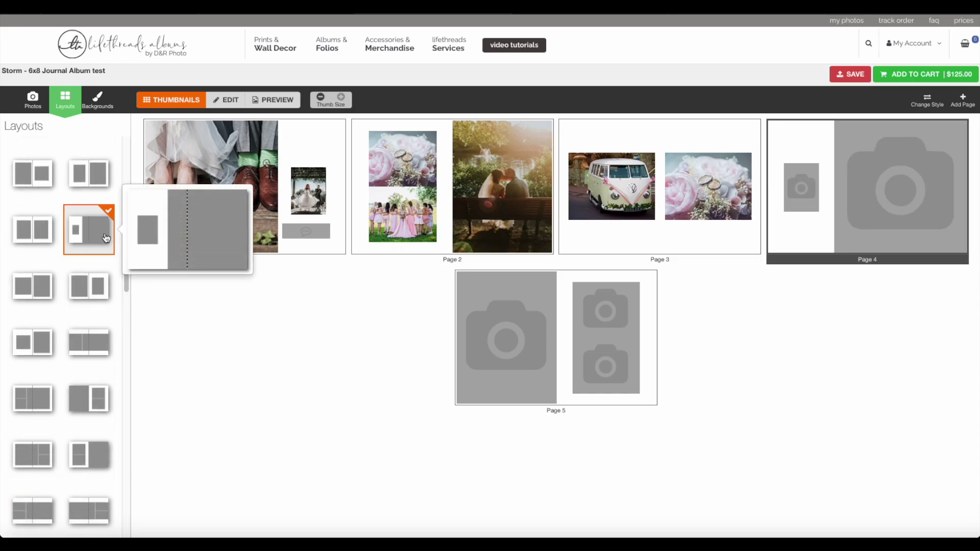
click(39, 176)
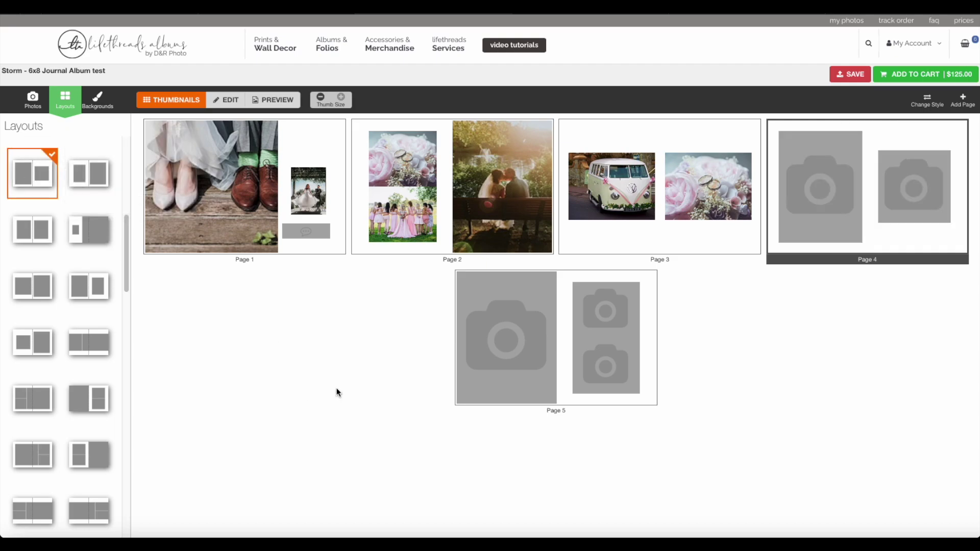
Step: Try light blue and black backgrounds on page 4, then choose the olive green swatch
click(98, 100)
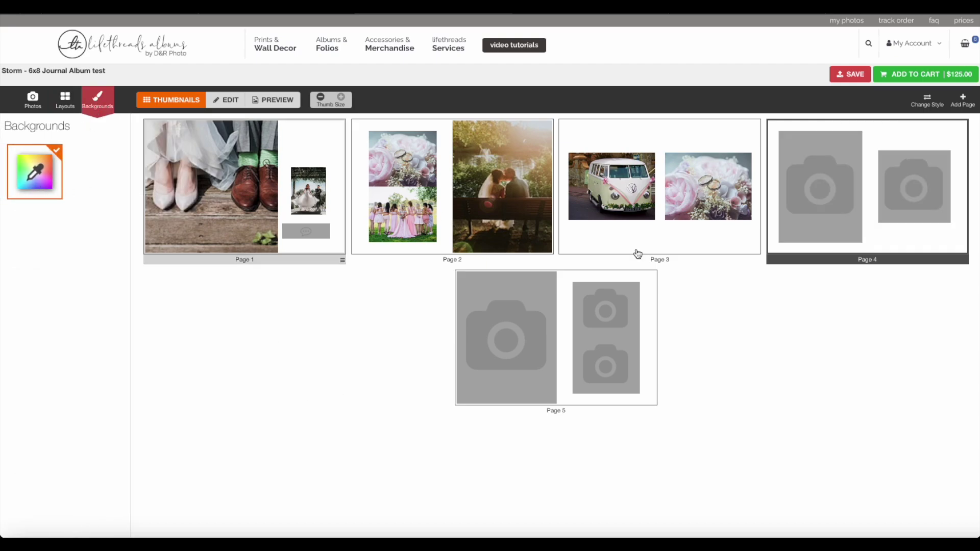
click(35, 173)
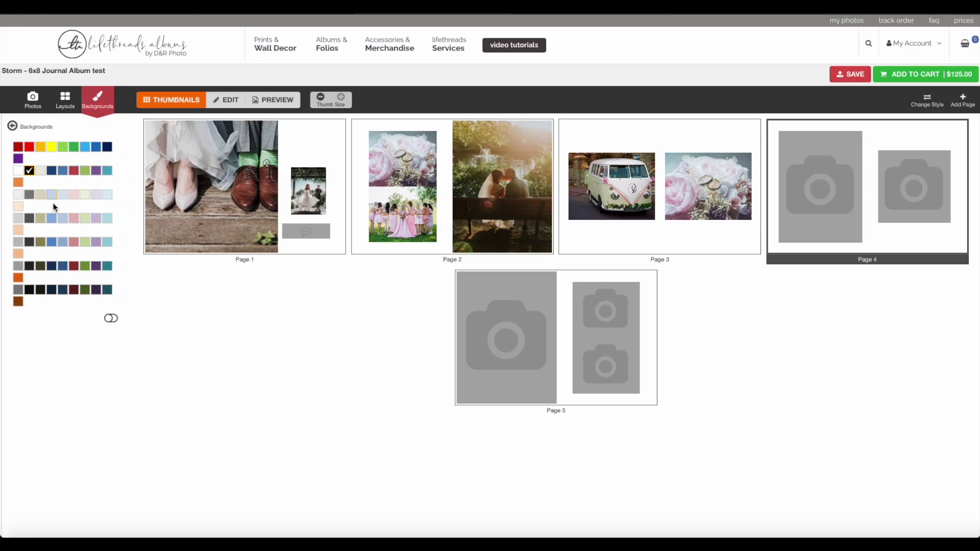
click(50, 220)
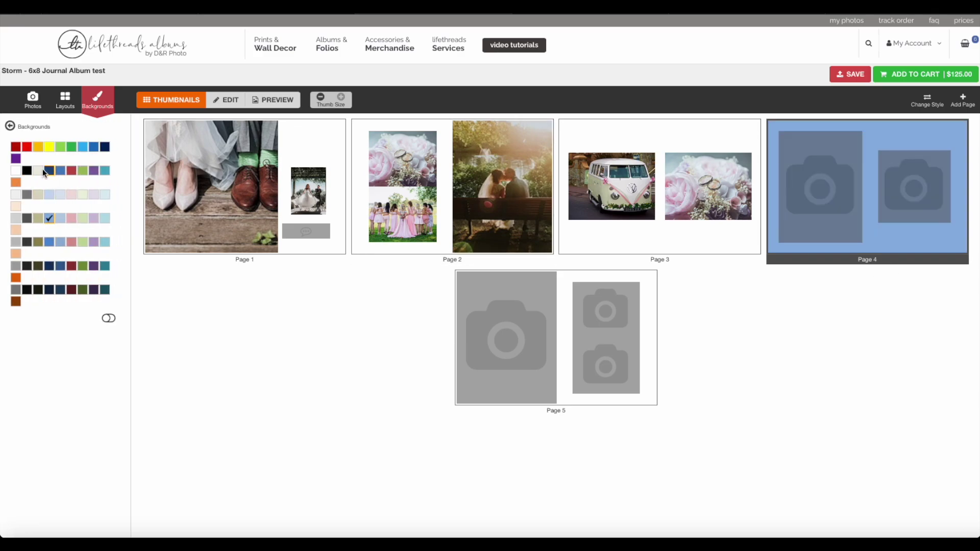
click(28, 172)
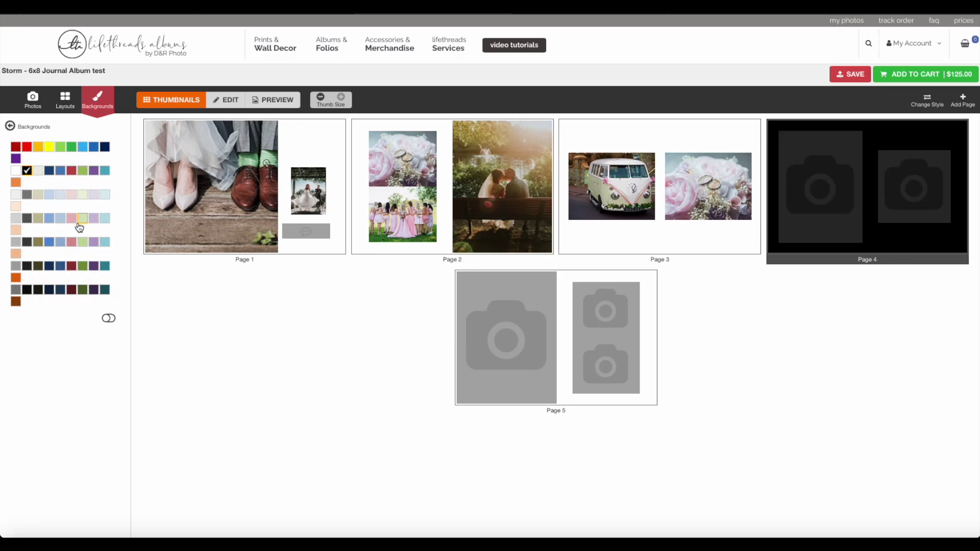
click(83, 268)
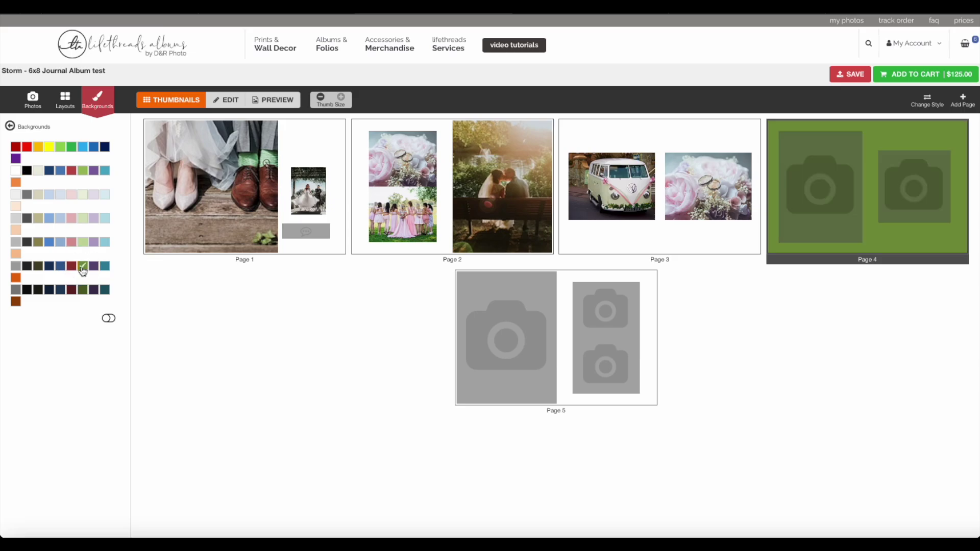
Step: Set page 4's background to the custom pale green #d2dac0 and return to the background list
click(108, 319)
mouse_move(62, 393)
mouse_down()
mouse_move(33, 361)
mouse_move(29, 381)
mouse_move(29, 350)
mouse_move(33, 364)
mouse_move(21, 349)
mouse_up()
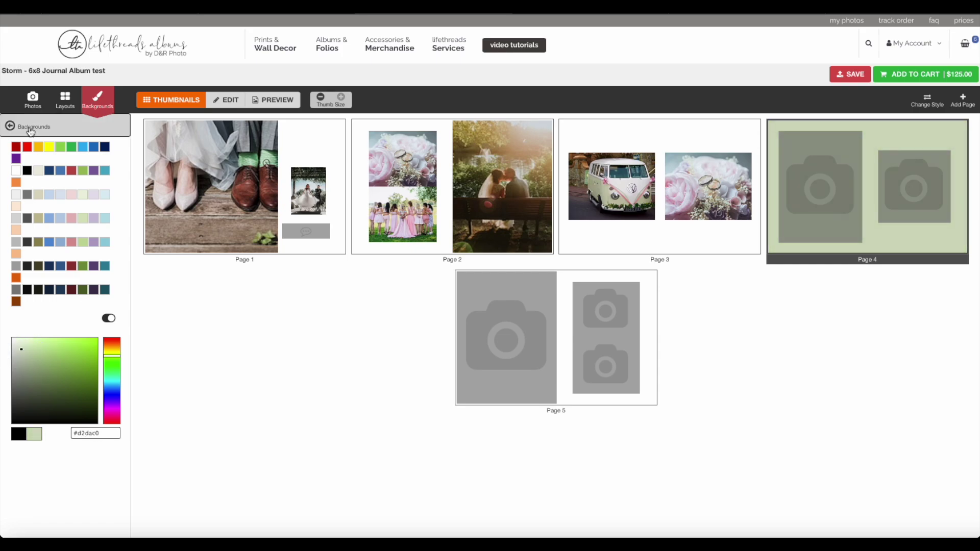
click(10, 126)
click(891, 248)
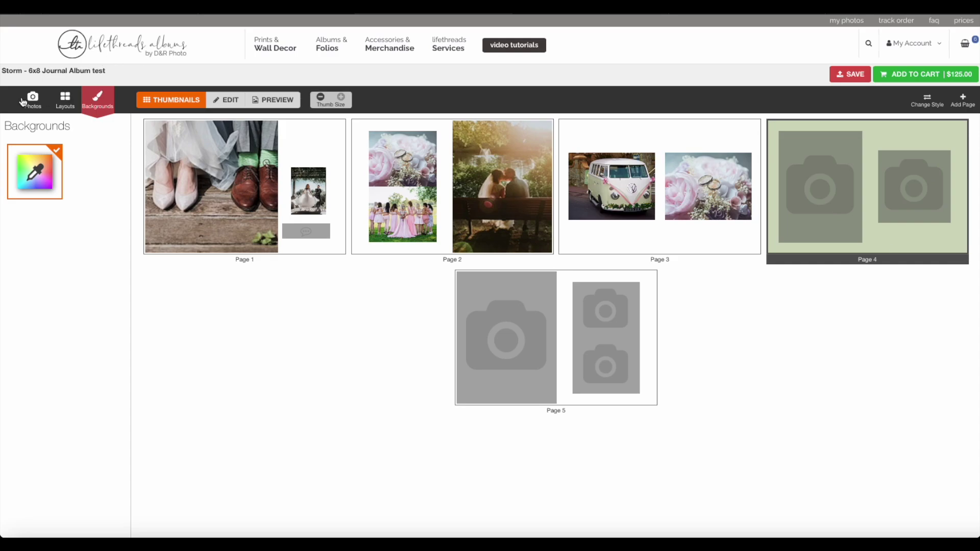